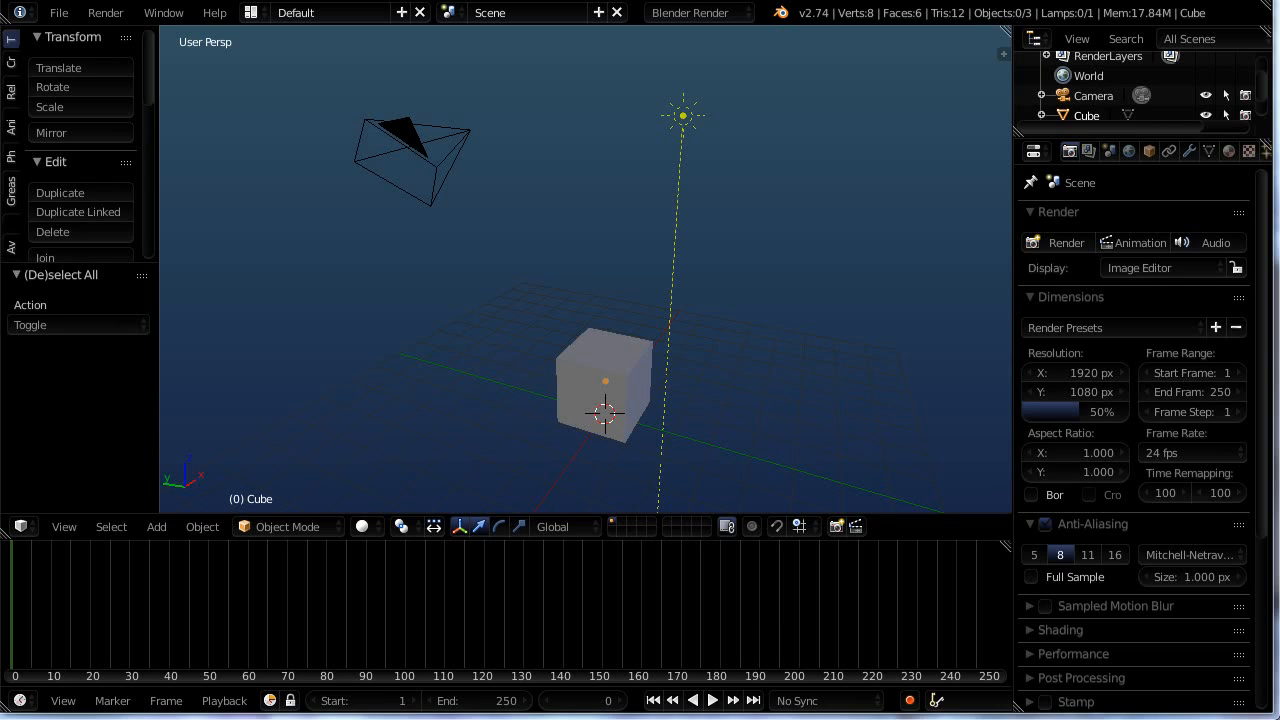
# - Open the user preferences and move their window fully into view
pyautogui.click(59, 16)
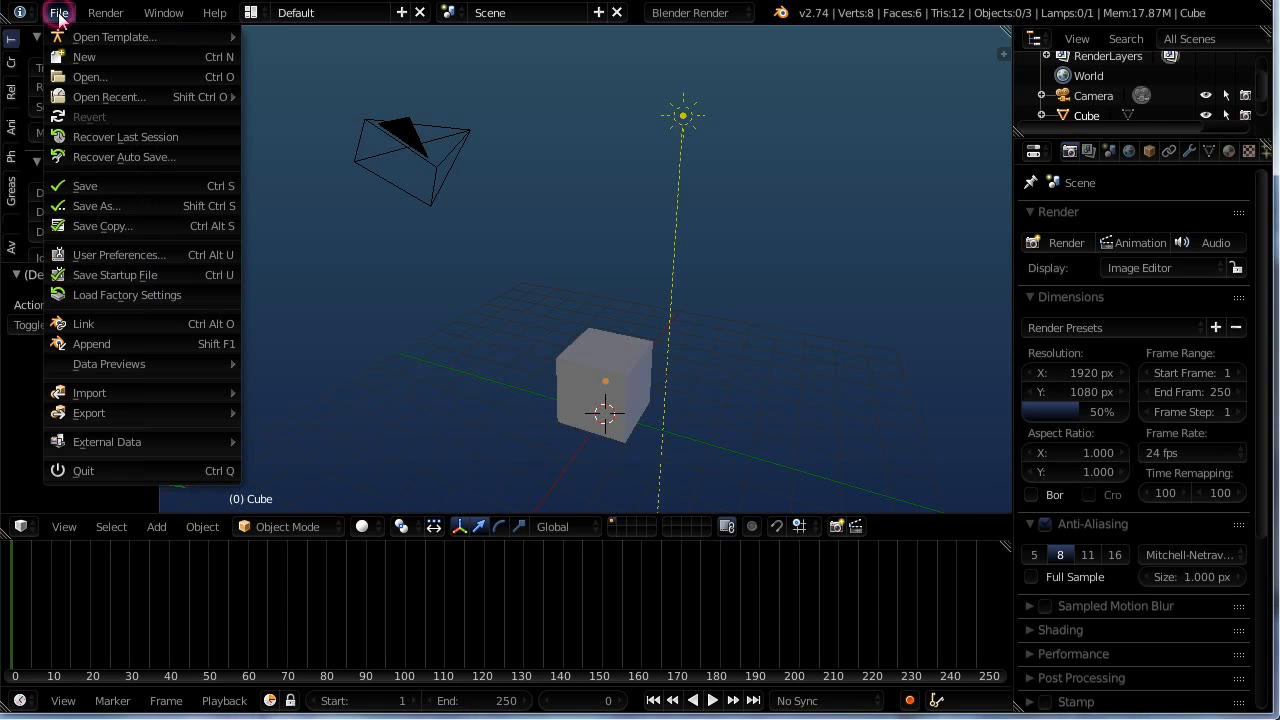
pyautogui.click(107, 256)
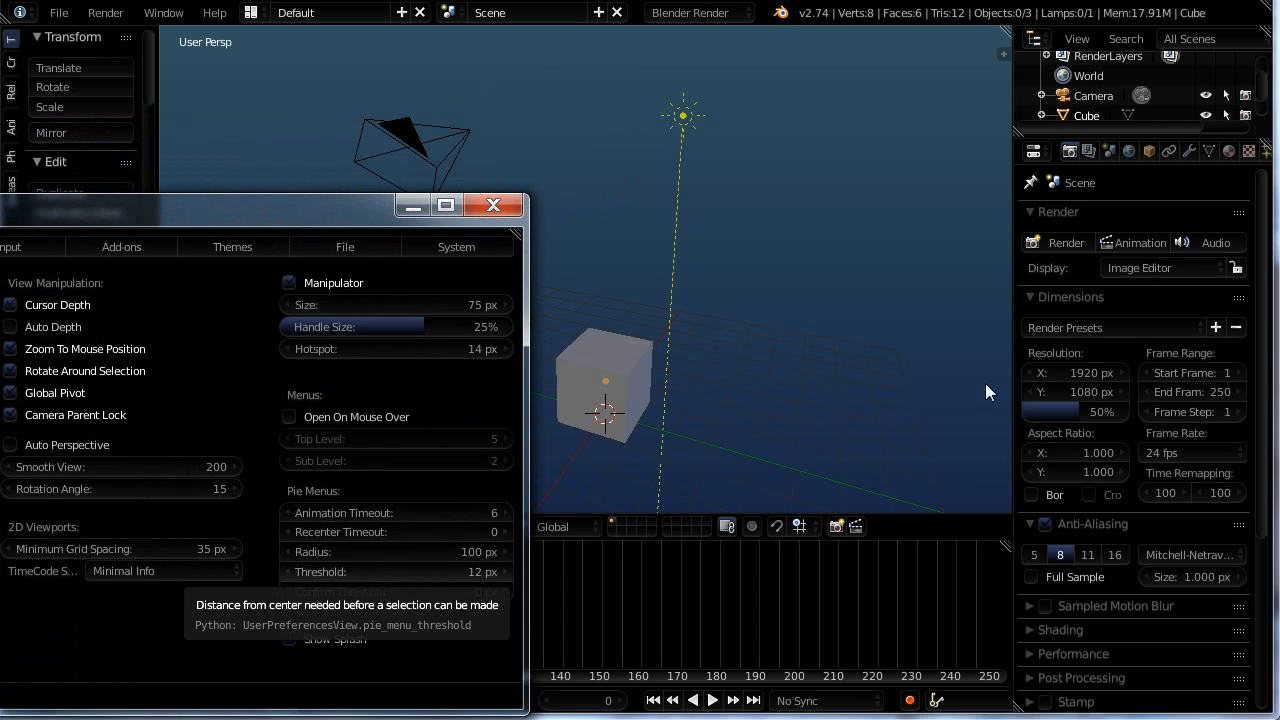
pyautogui.moveTo(75, 209); pyautogui.dragTo(512, 82)
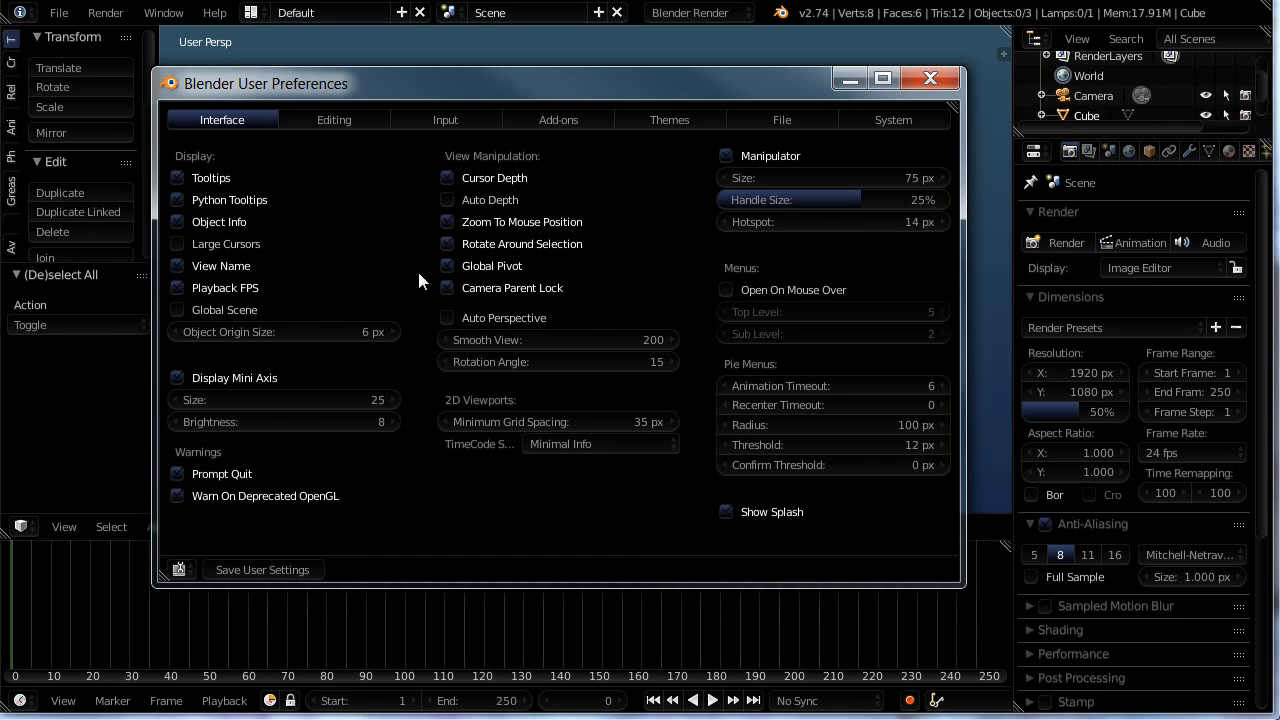
# - Set the number of global undo steps to 256 in the editing preferences
pyautogui.click(330, 119)
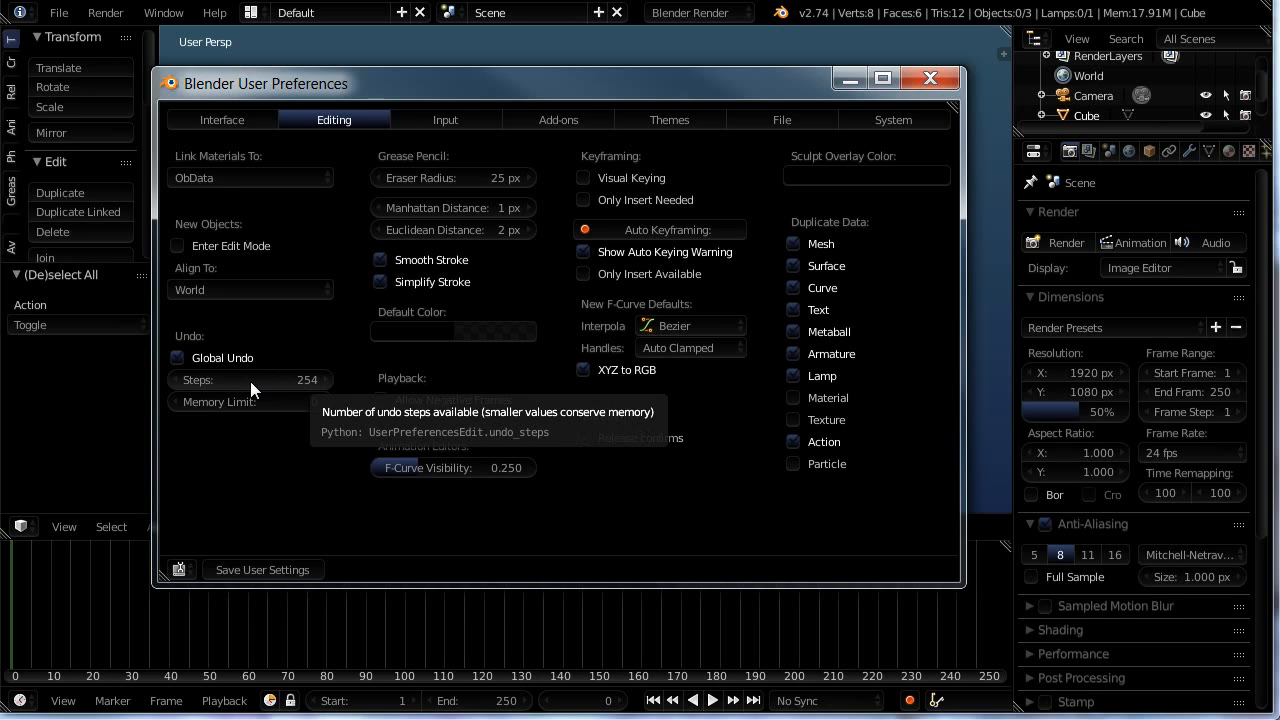
pyautogui.moveTo(250, 381); pyautogui.dragTo(344, 376)
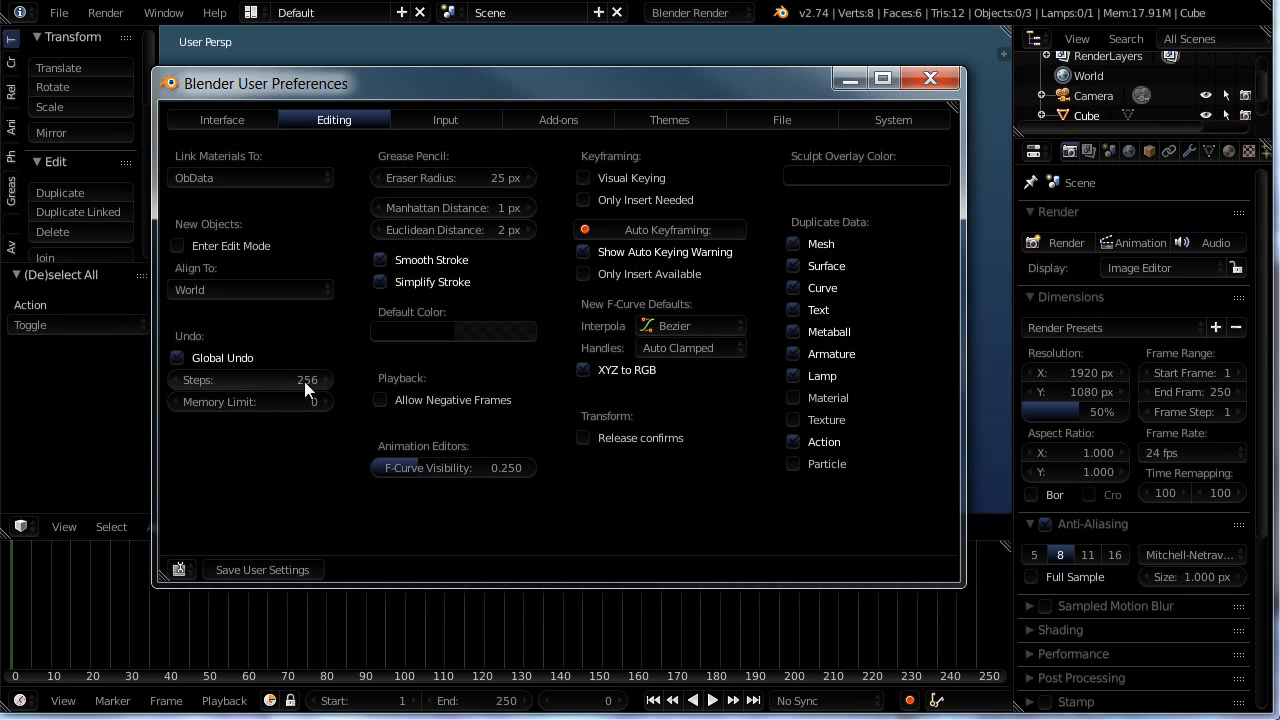
pyautogui.click(304, 381)
pyautogui.press('BackSpace')
pyautogui.press('BackSpace')
pyautogui.press('BackSpace')
pyautogui.write('32')
pyautogui.press('BackSpace')
pyautogui.press('BackSpace')
pyautogui.write('25')
pyautogui.write('6')
pyautogui.press('Return')
# - Try lowering and raising the undo step count incrementally, ending at 256
pyautogui.click(176, 382)
pyautogui.click(176, 382)
pyautogui.click(176, 382)
pyautogui.click(176, 382)
pyautogui.click(325, 380)
pyautogui.click(325, 380)
pyautogui.click(325, 380)
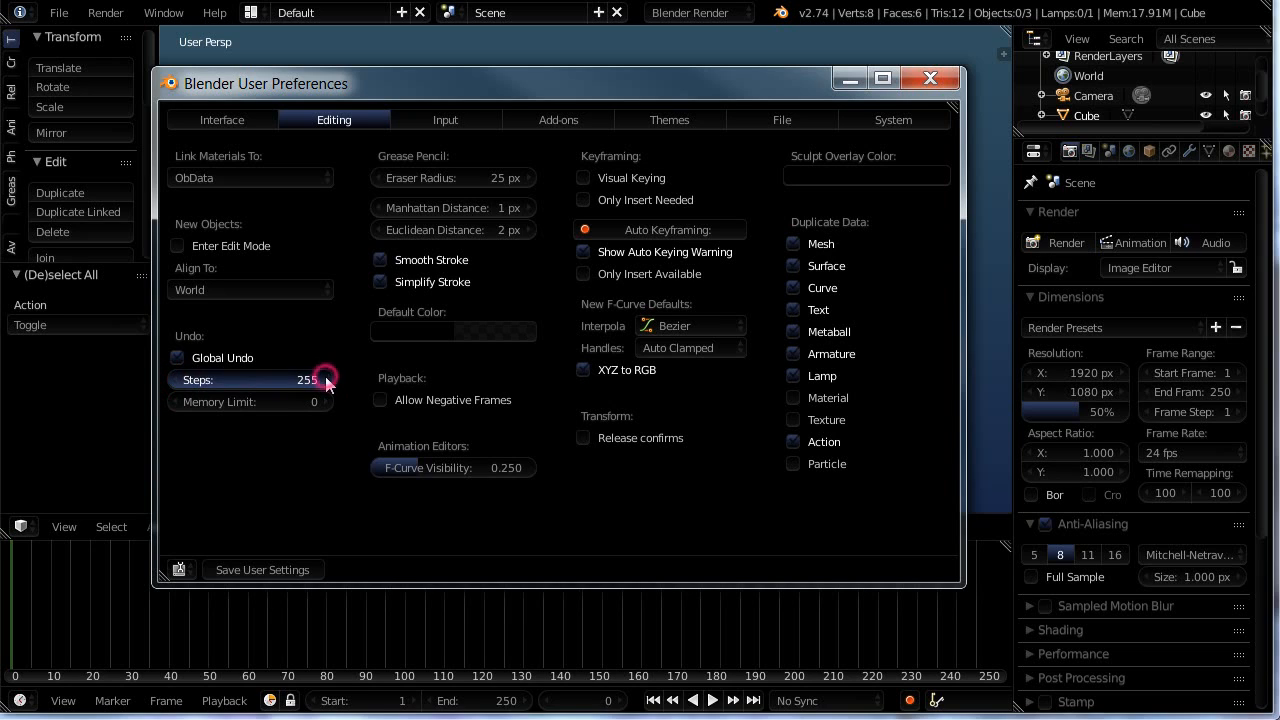
pyautogui.click(325, 380)
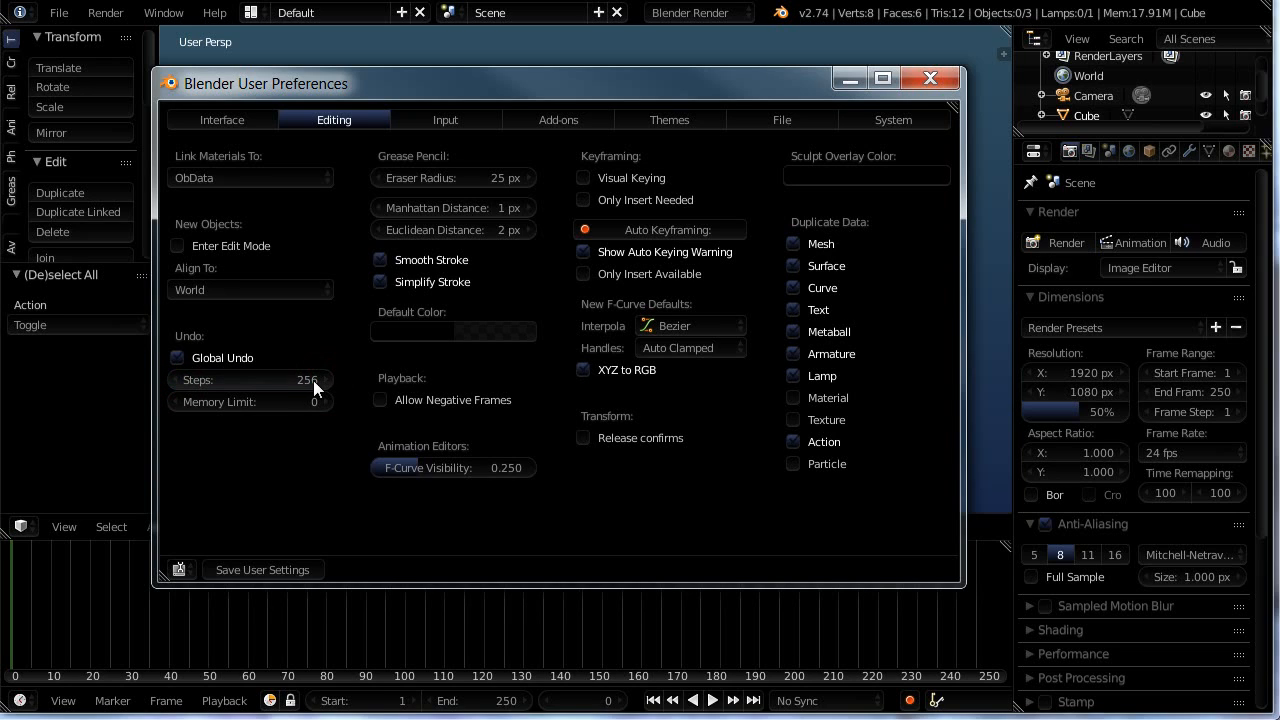
pyautogui.click(240, 383)
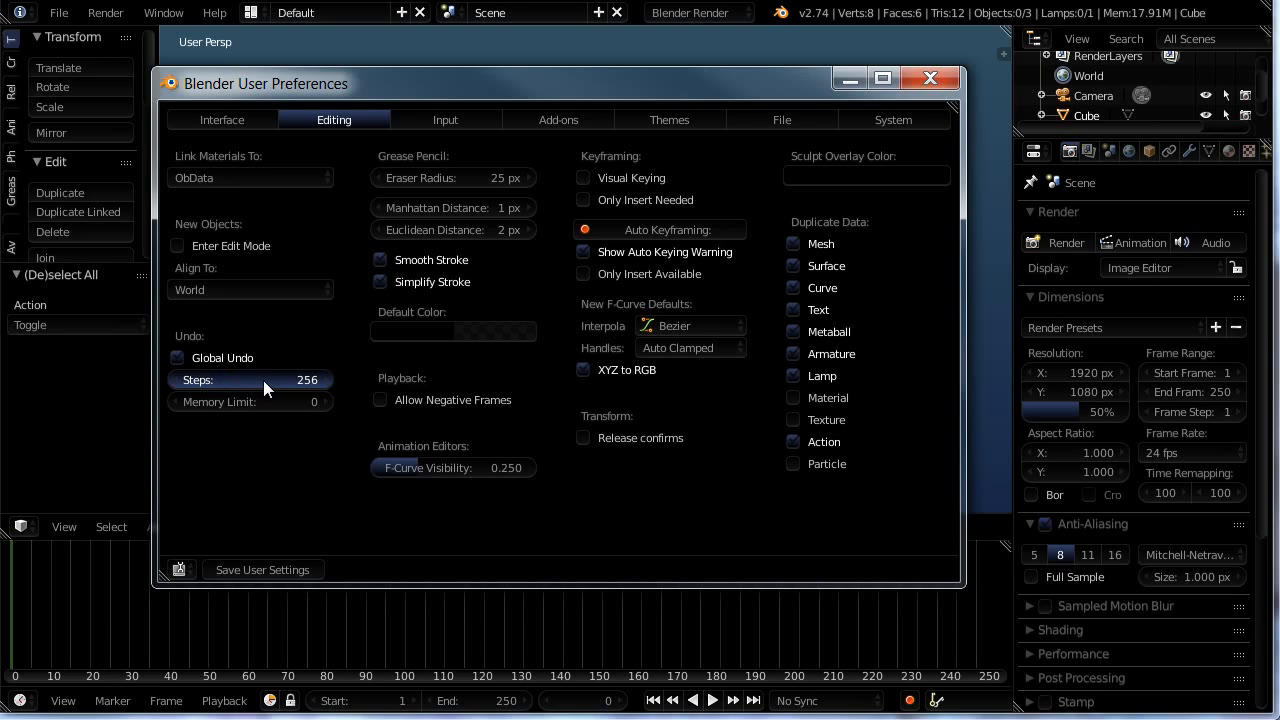
pyautogui.moveTo(263, 380); pyautogui.dragTo(430, 398)
pyautogui.moveTo(645, 387); pyautogui.dragTo(543, 382)
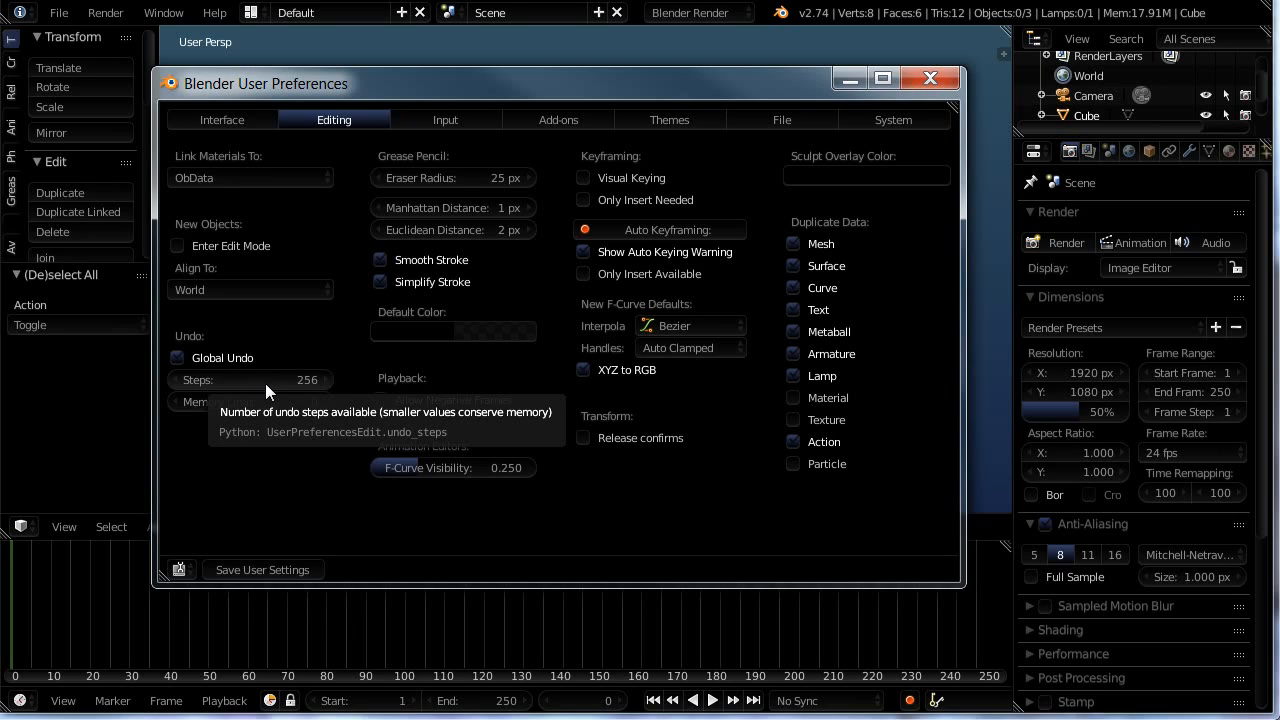
# - Examine the input preferences and look through the list of available add-ons
pyautogui.click(456, 116)
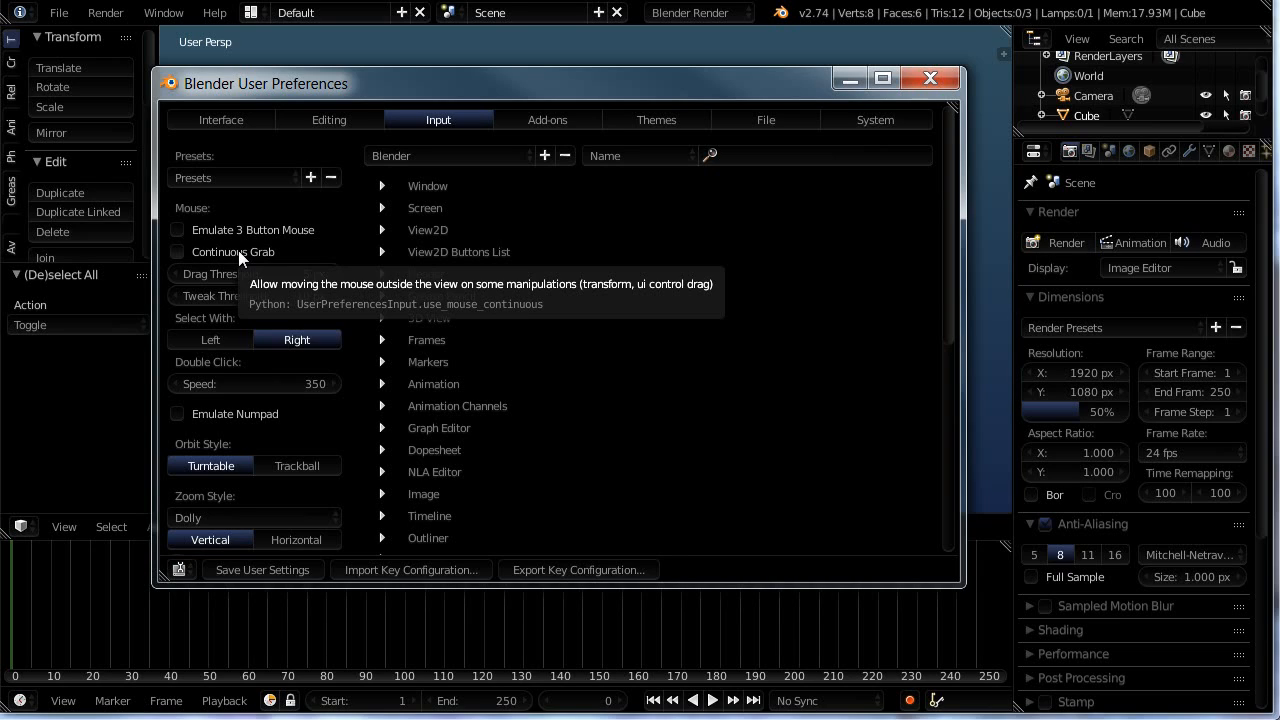
pyautogui.click(546, 120)
pyautogui.click(548, 119)
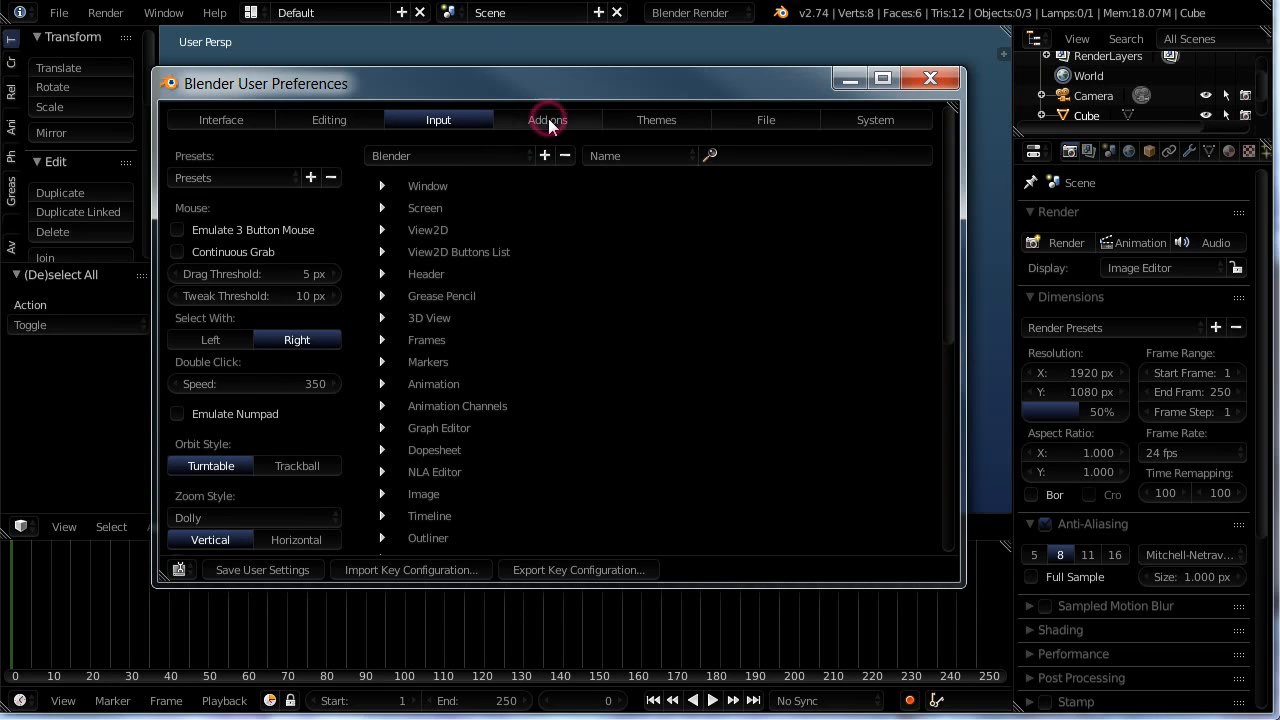
pyautogui.click(546, 120)
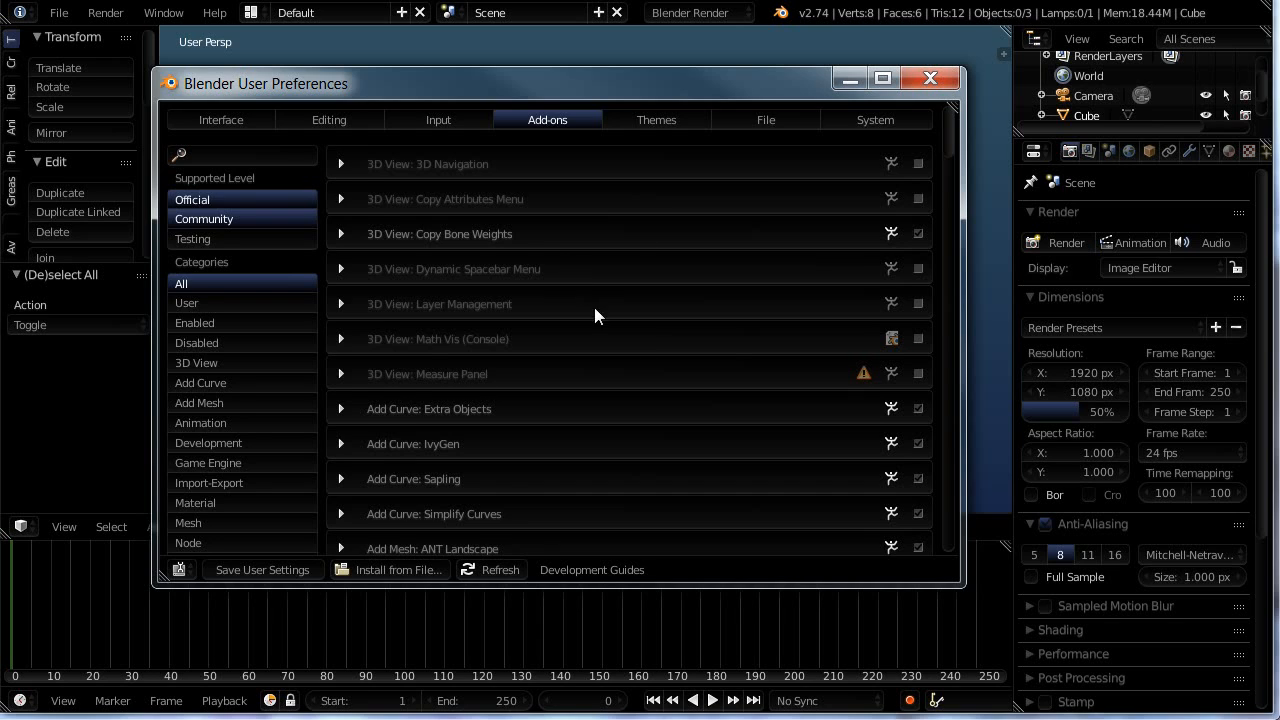
pyautogui.scroll(-10, 594, 315)
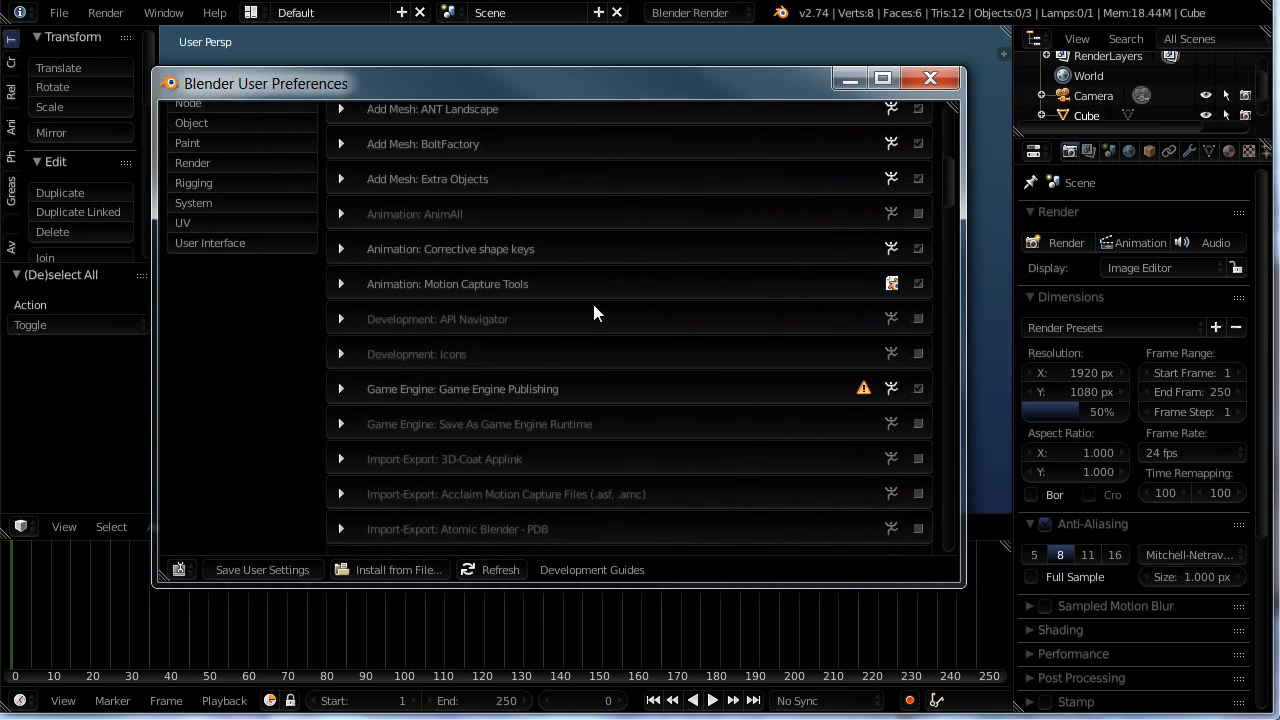
pyautogui.scroll(-3, 593, 313)
pyautogui.scroll(20, 592, 304)
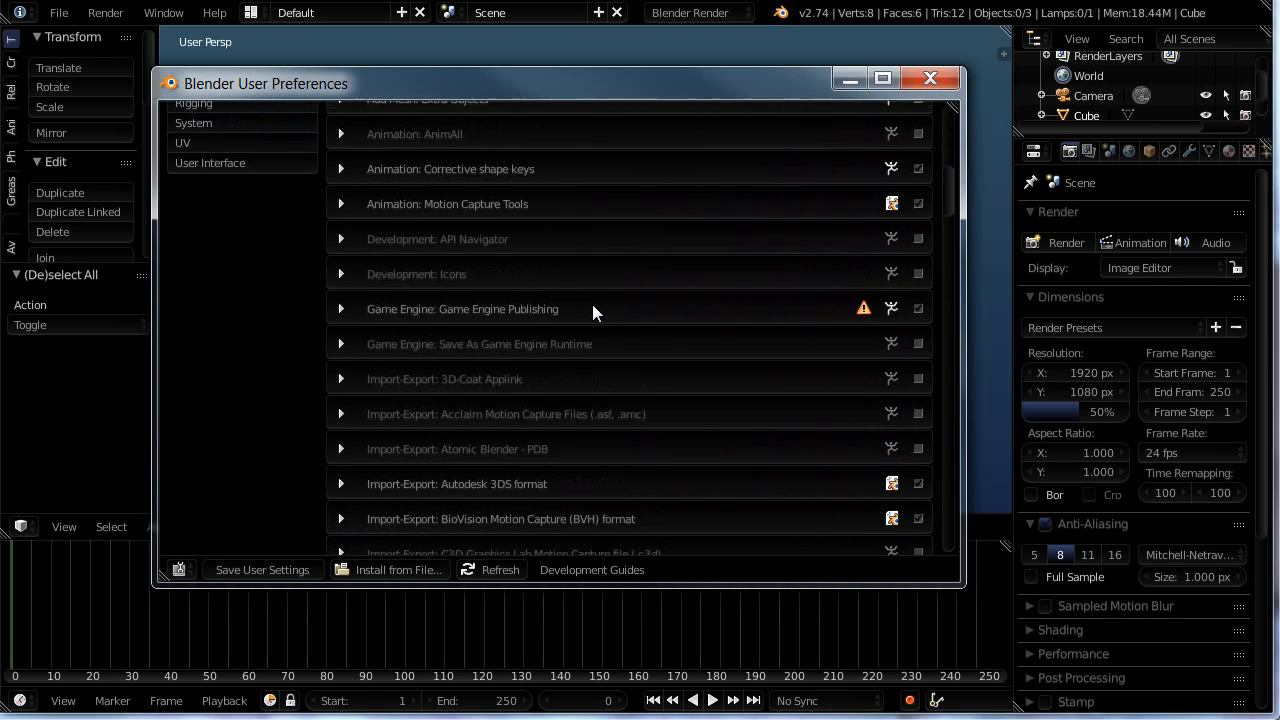
pyautogui.scroll(1, 592, 304)
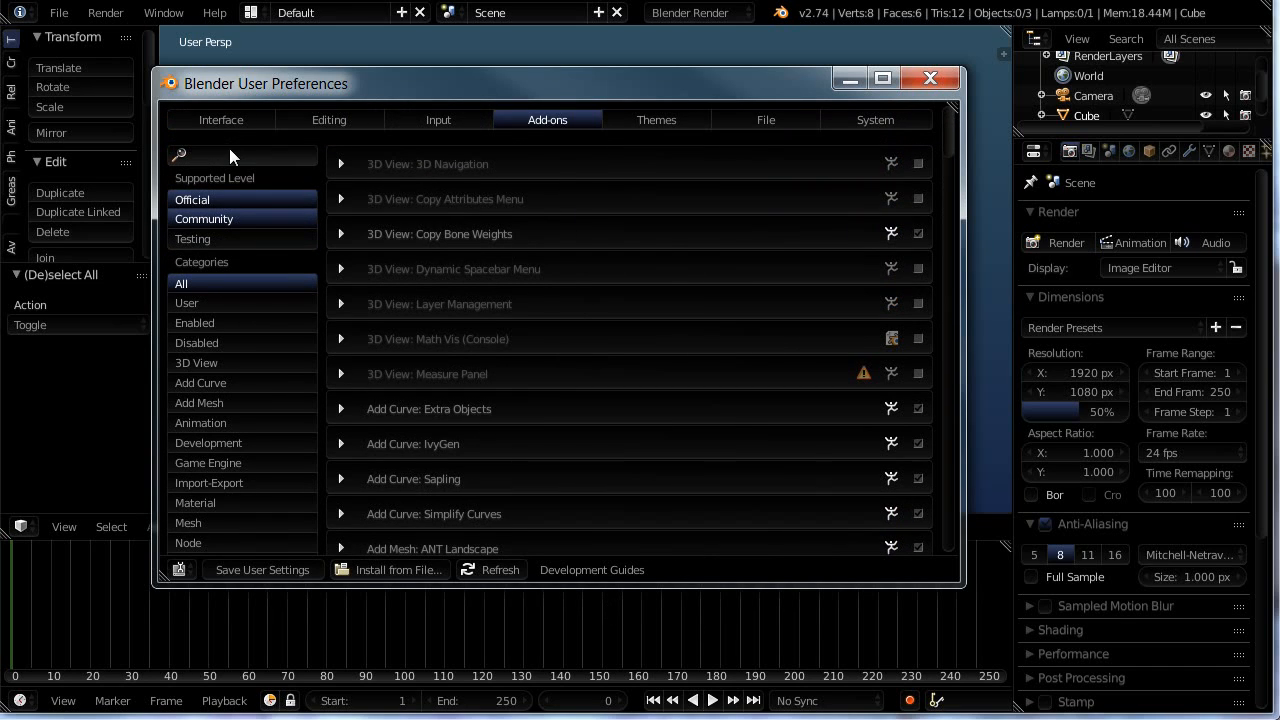
# - Look at the 3D View theme colours and the theme presets, and close the user preferences
pyautogui.click(648, 121)
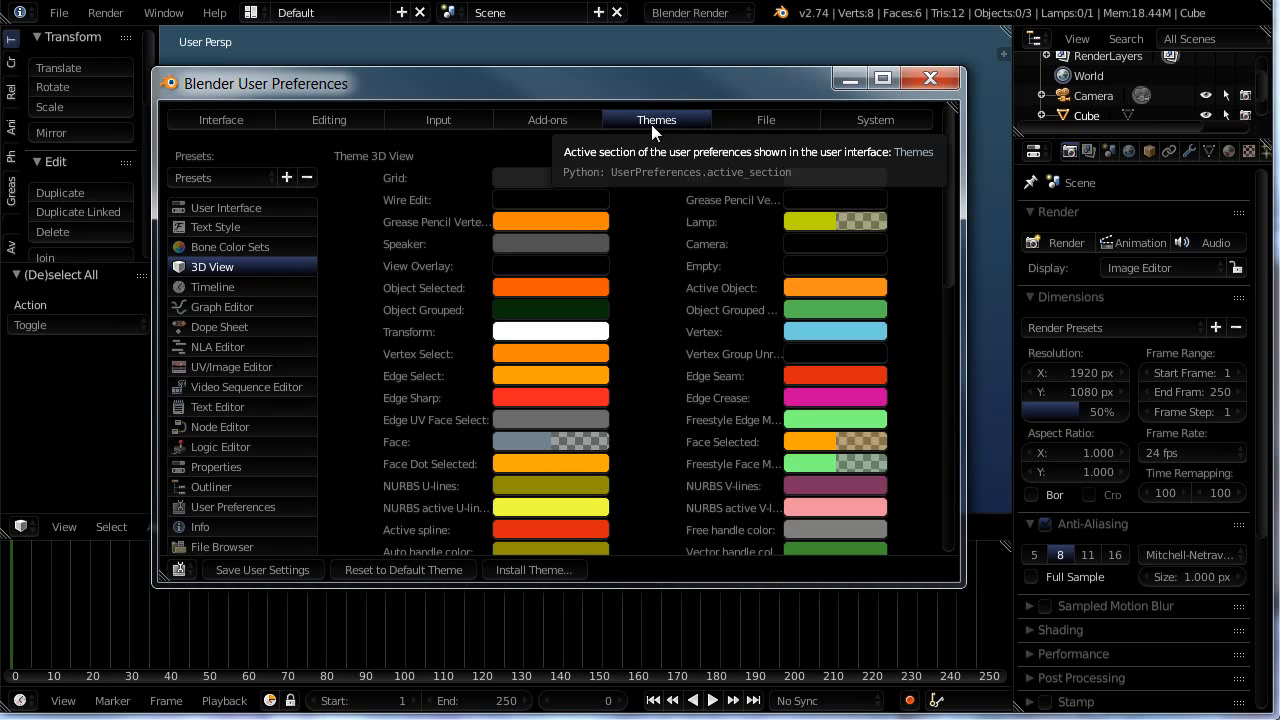
pyautogui.moveTo(623, 87); pyautogui.dragTo(860, 91)
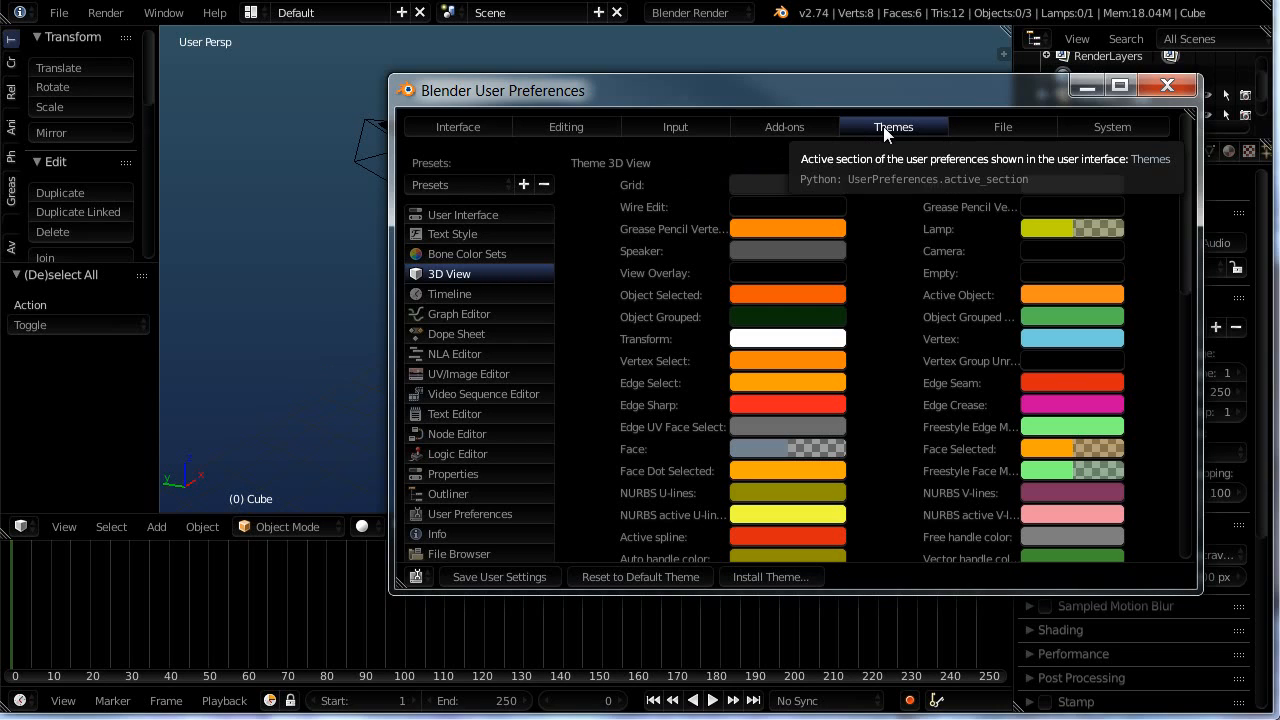
pyautogui.click(446, 187)
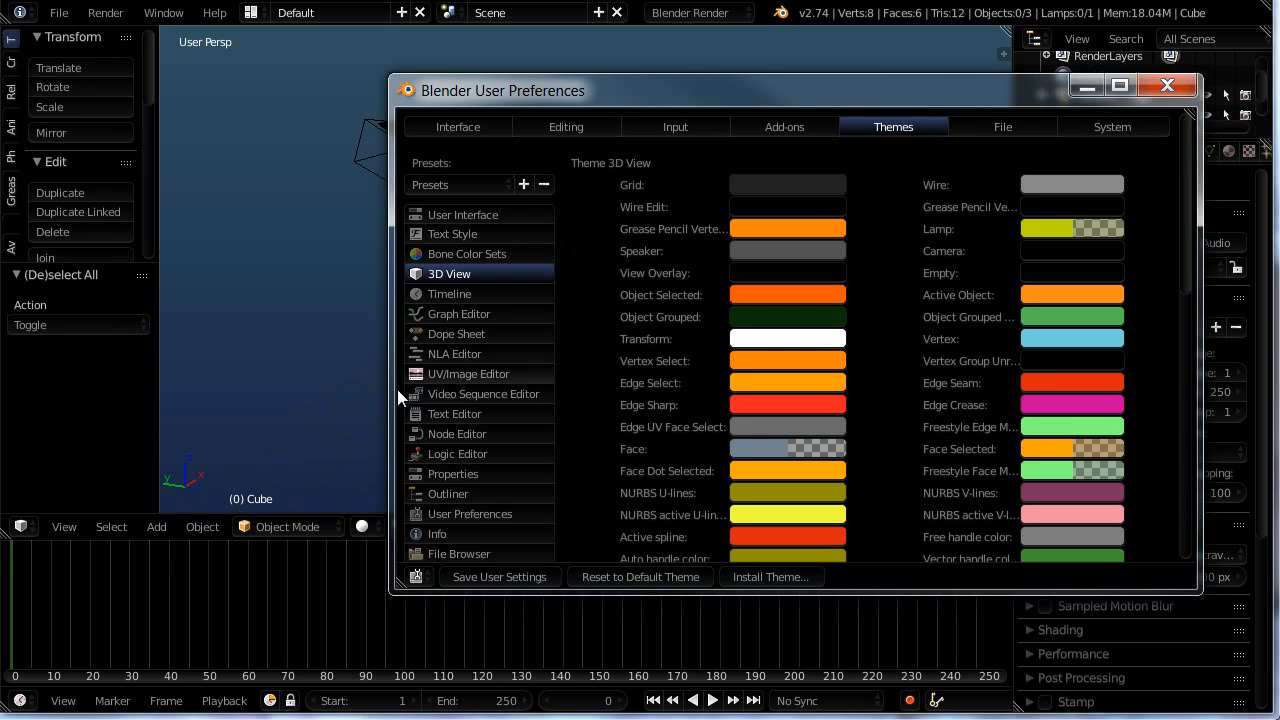
pyautogui.click(1145, 95)
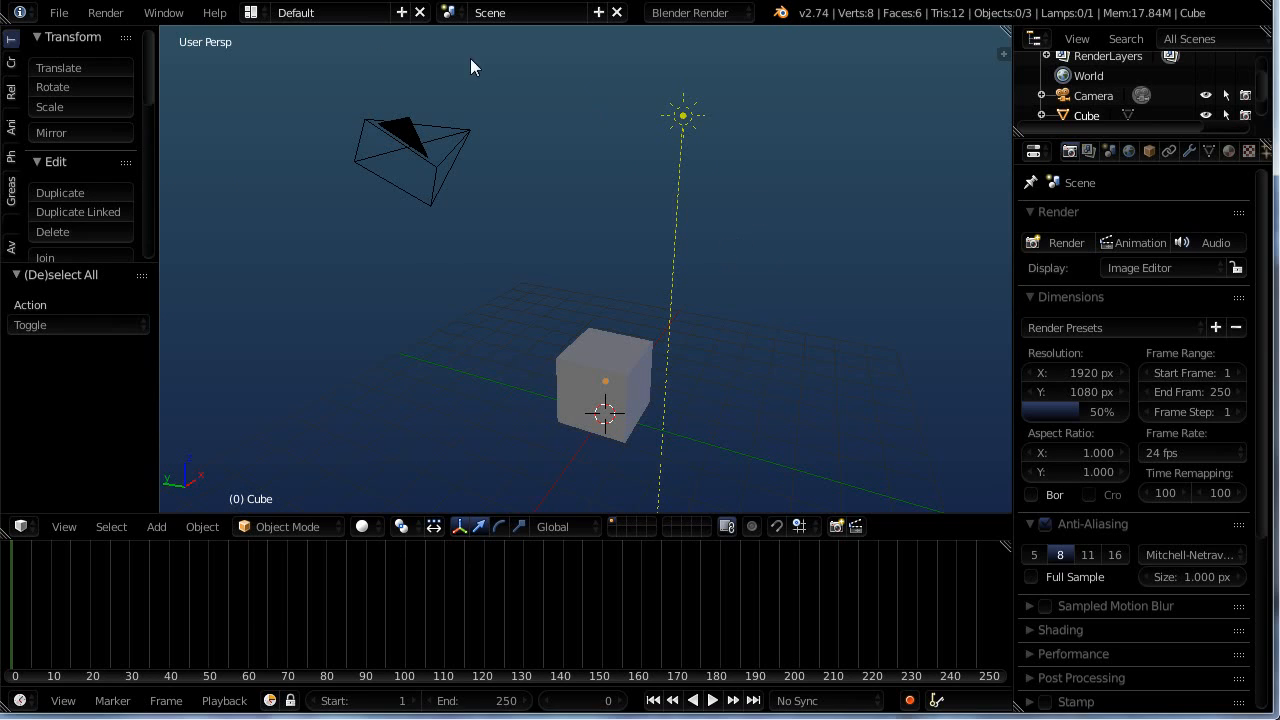
# - Switch the screen layout to Animation and view the cube up close
pyautogui.click(251, 13)
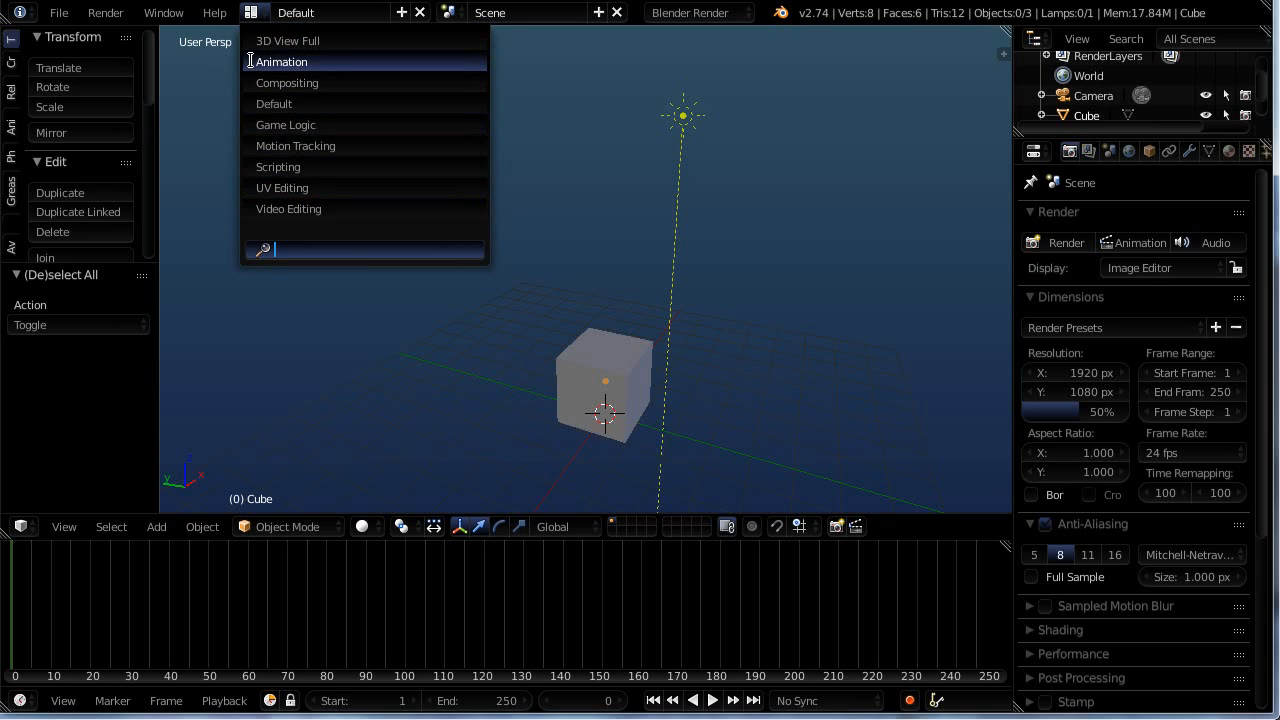
pyautogui.click(302, 62)
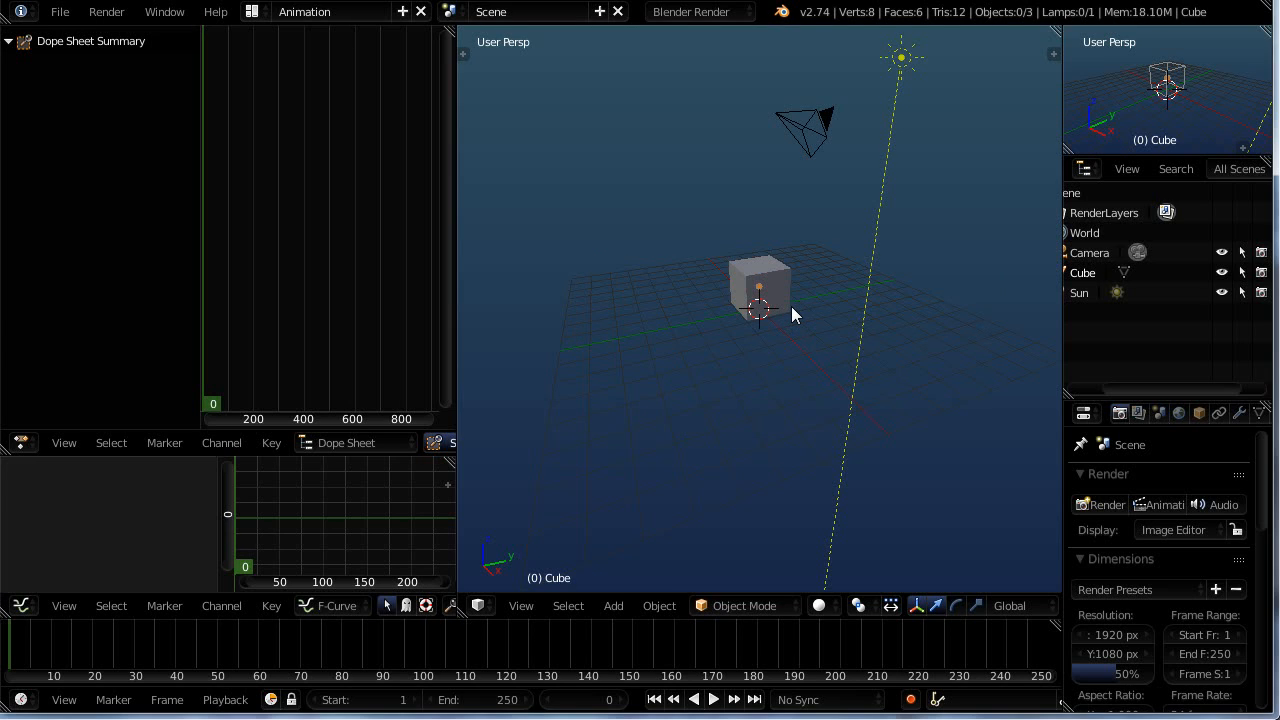
pyautogui.scroll(4, 791, 306)
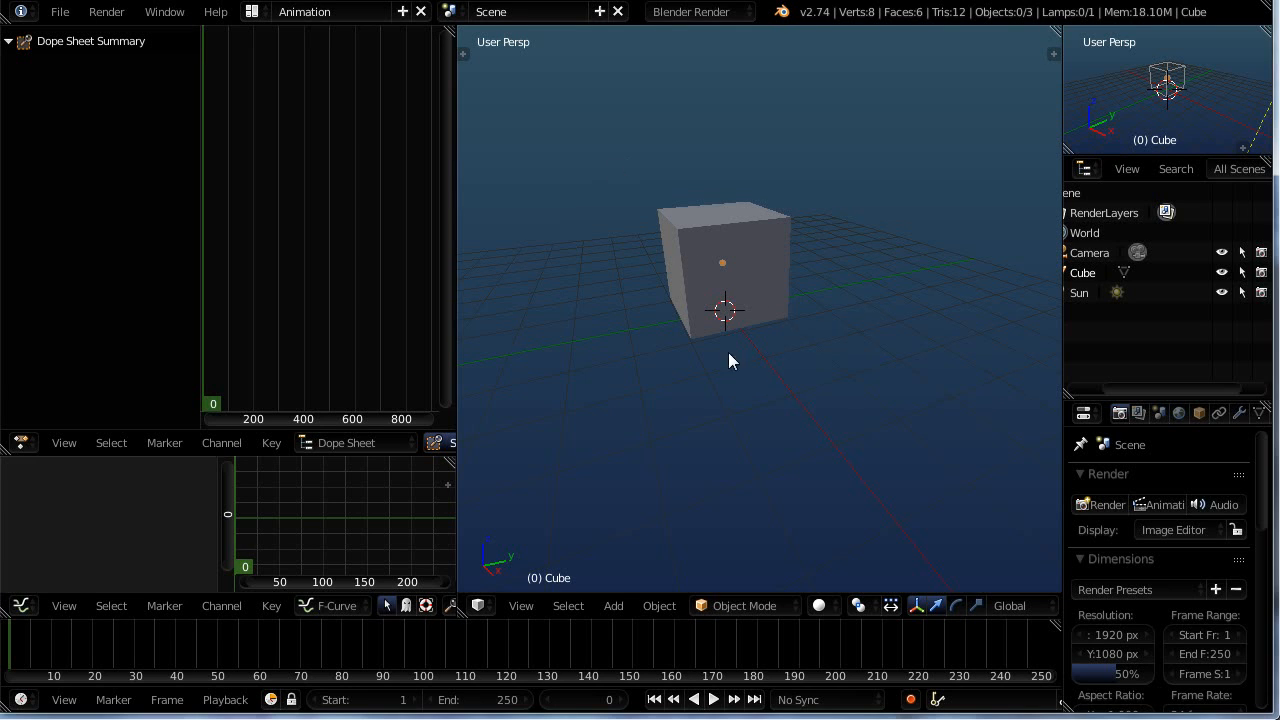
pyautogui.moveTo(728, 352); pyautogui.dragTo(737, 237, button='middle')
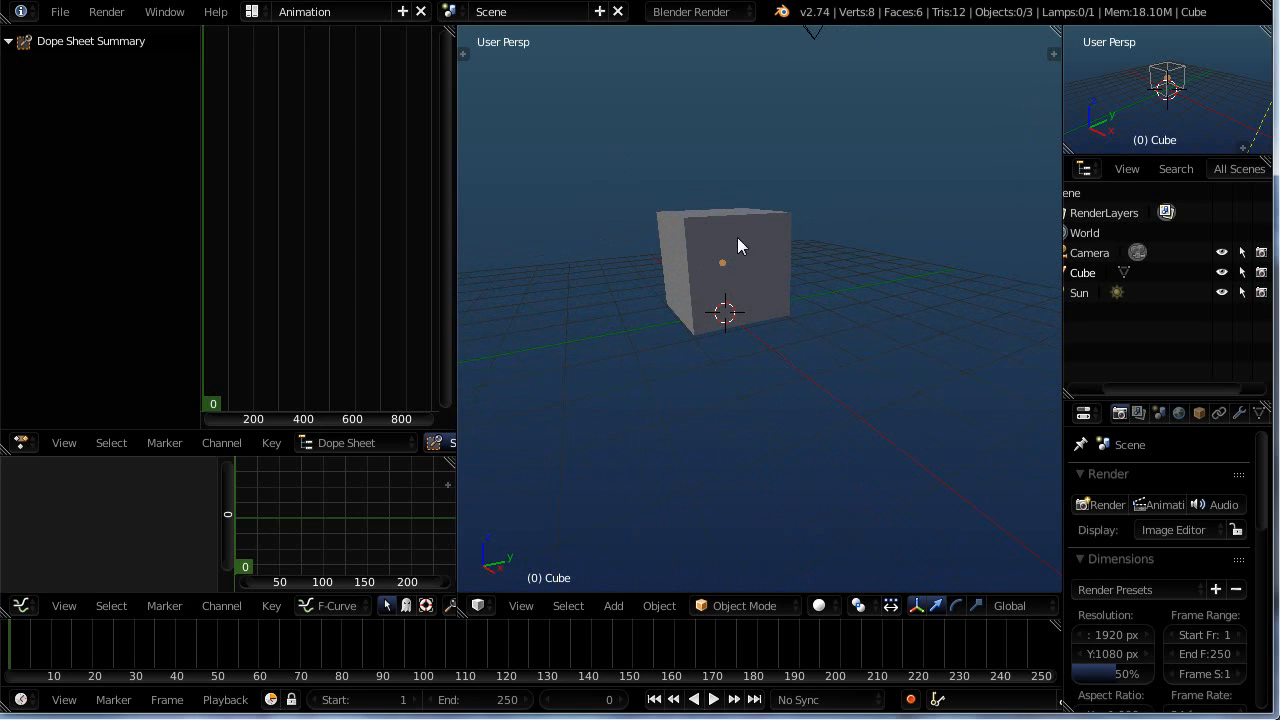
# - Show the Video Editing screen layout and return to the Default layout
pyautogui.click(252, 11)
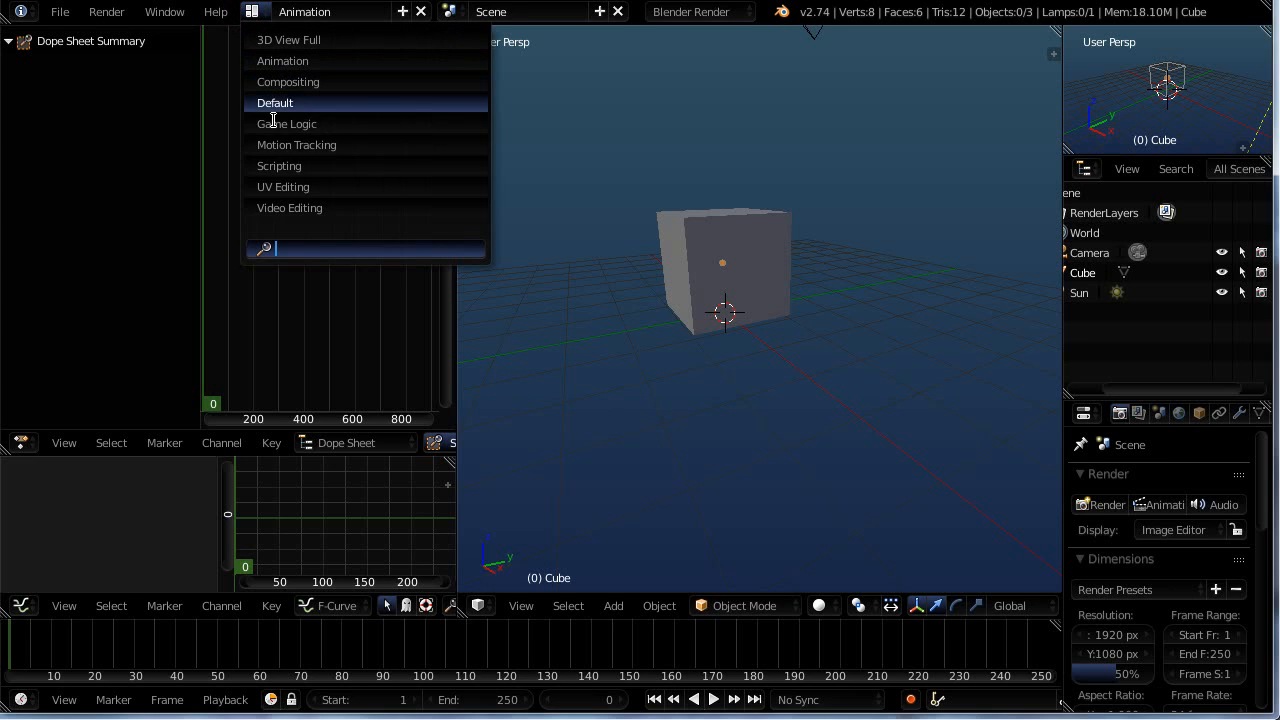
pyautogui.click(298, 209)
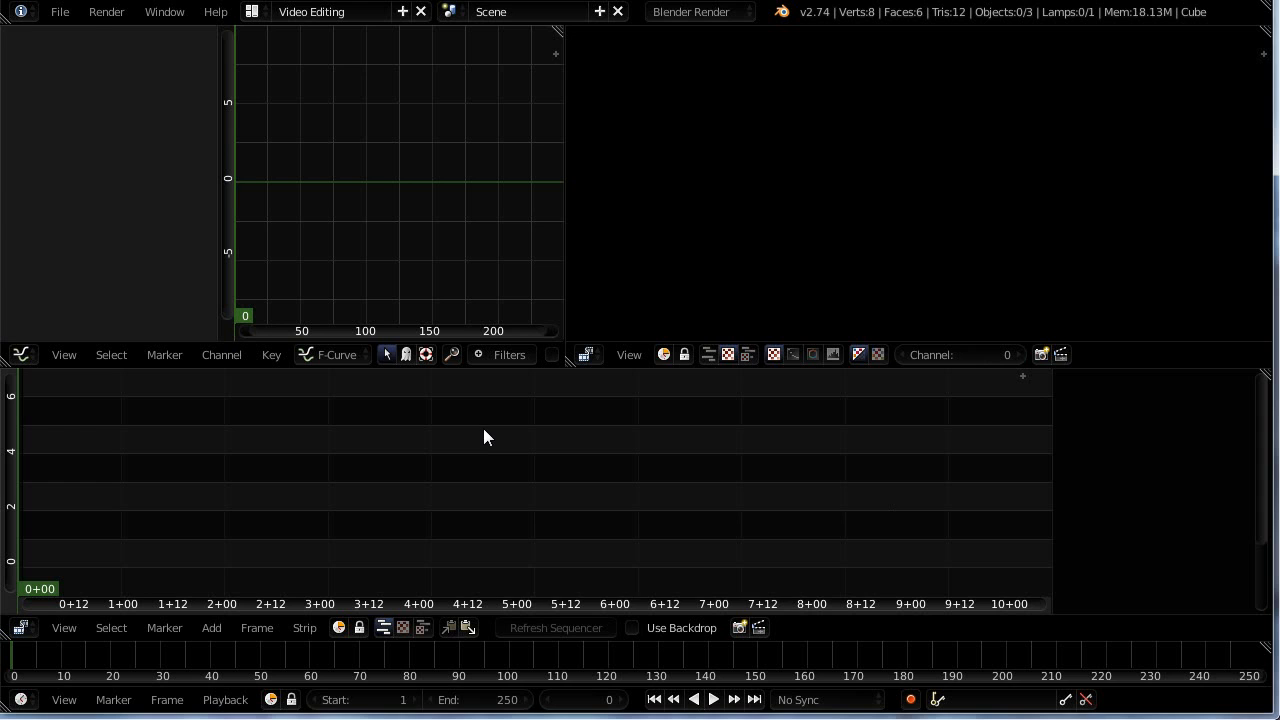
pyautogui.click(251, 12)
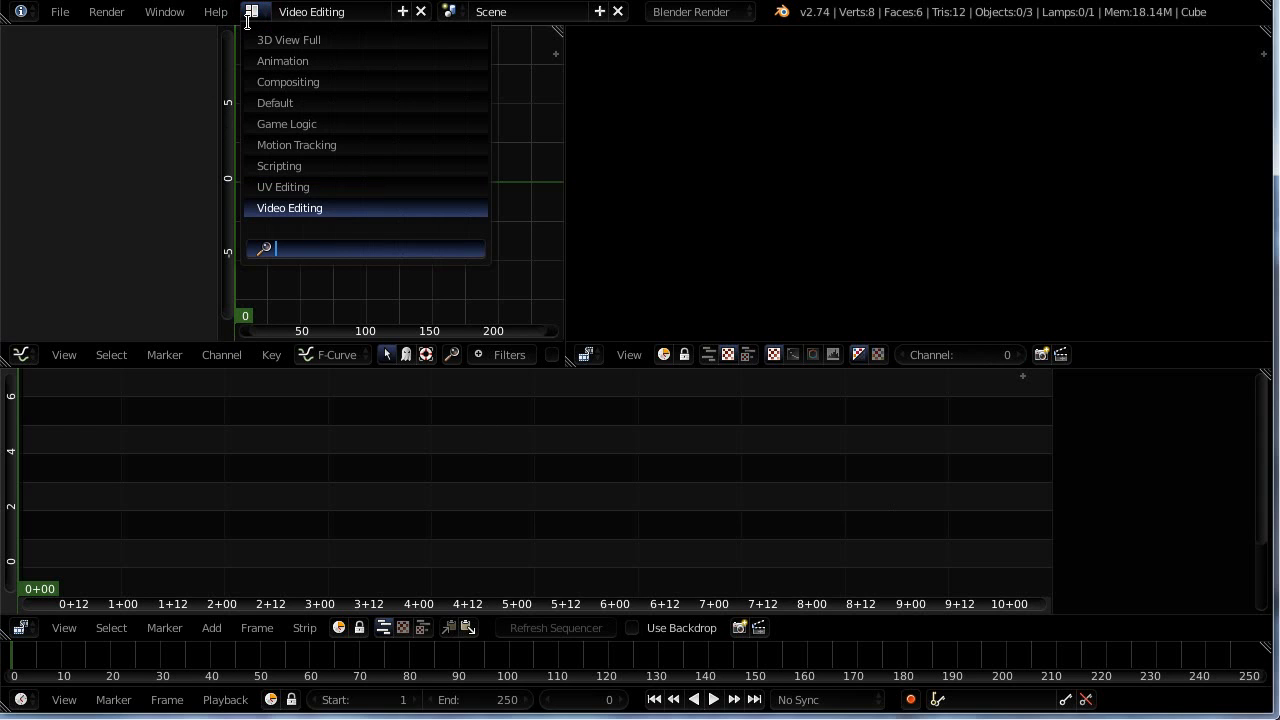
pyautogui.click(277, 102)
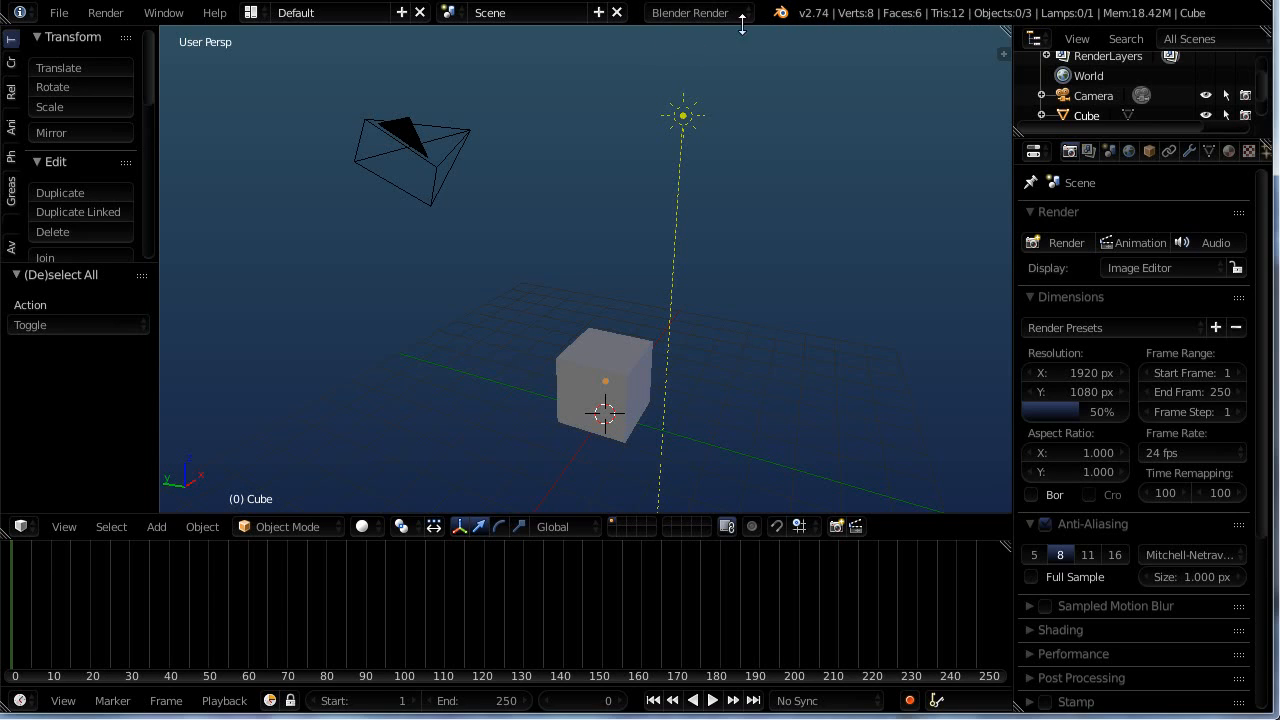
pyautogui.click(662, 18)
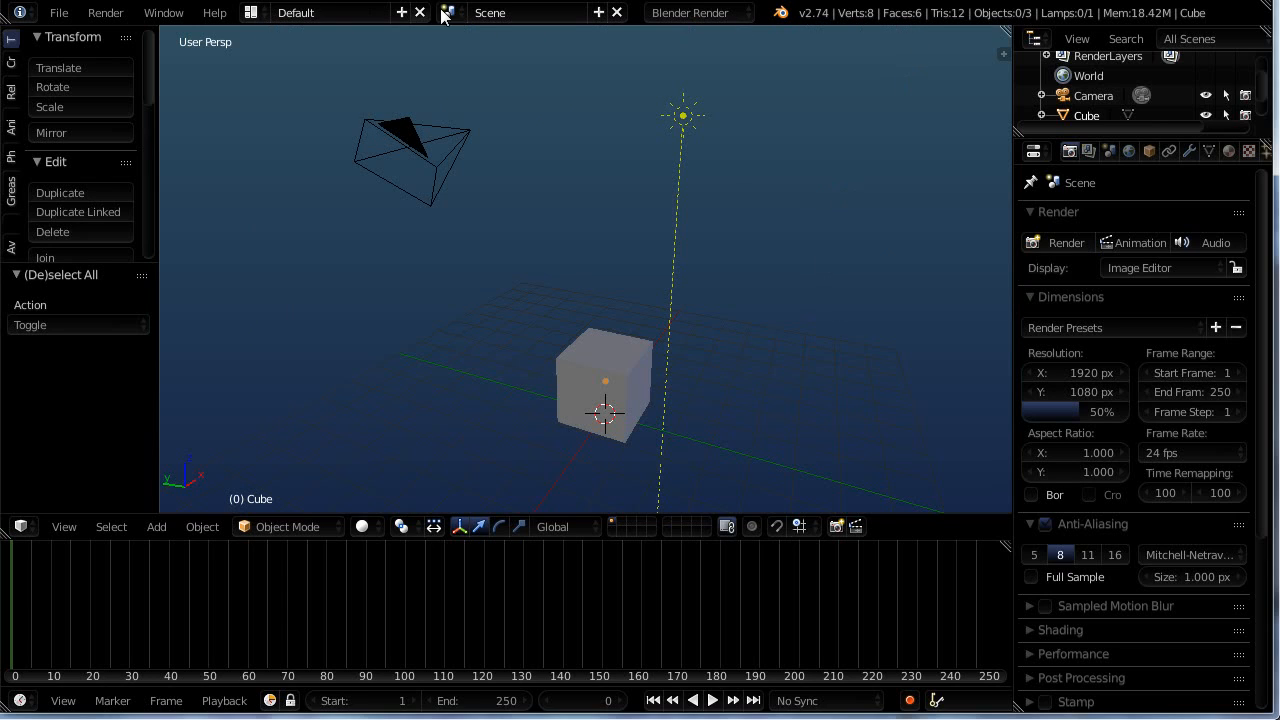
pyautogui.click(19, 13)
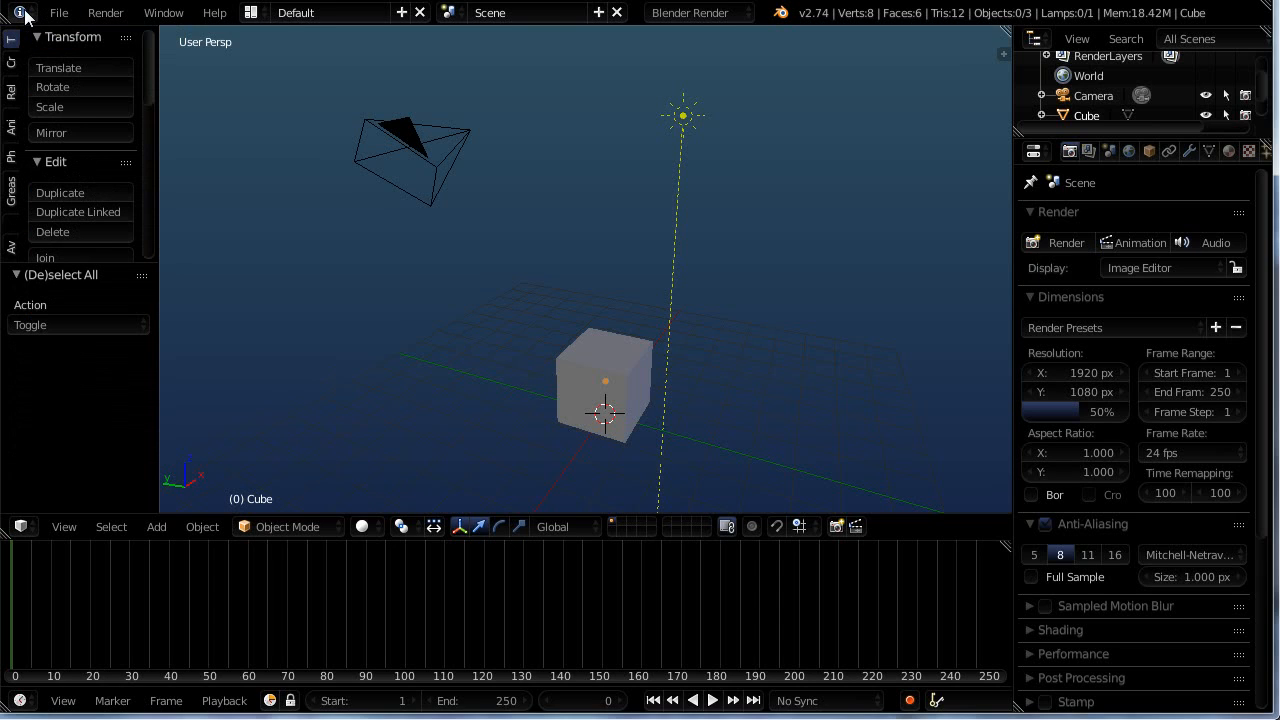
pyautogui.click(20, 14)
# - Hide the 3D view's tool shelf and show it again
pyautogui.press('t')
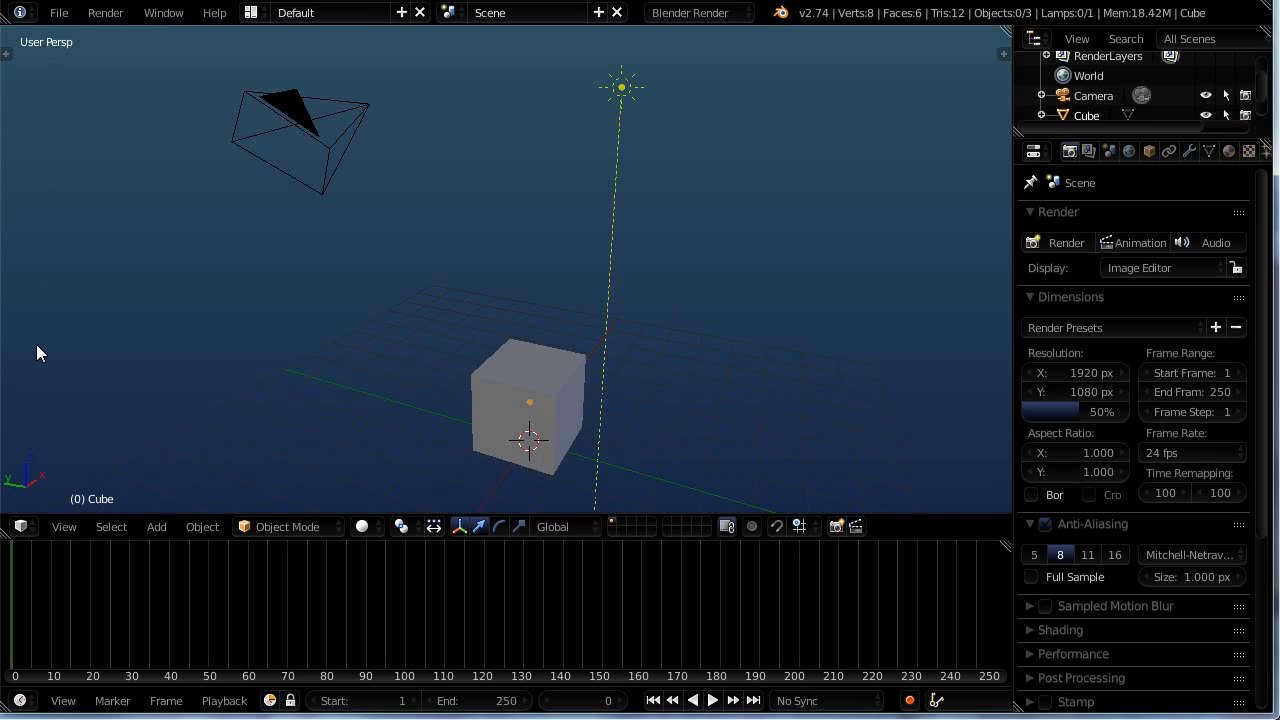
pyautogui.press('t')
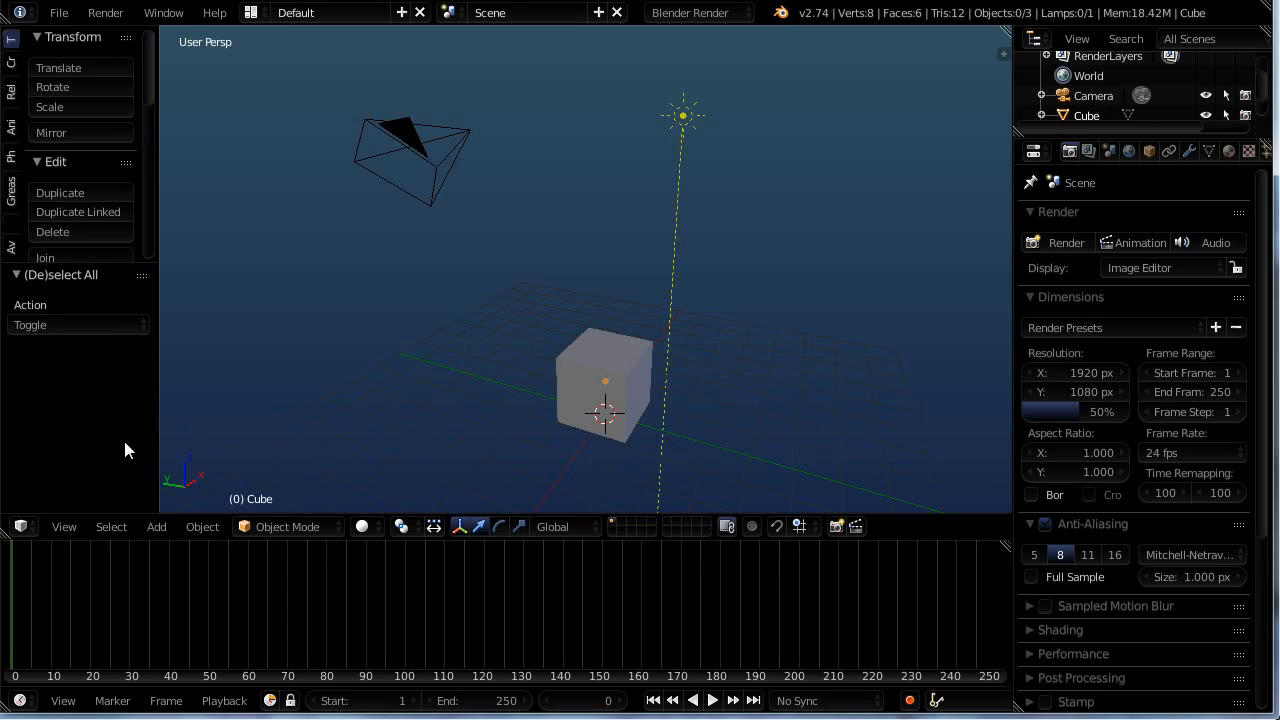
# - Shrink the (De)select All operator area completely so the tool shelf fills the full height of the 3D view
pyautogui.click(68, 262)
pyautogui.moveTo(68, 262)
pyautogui.mouseDown()
pyautogui.moveTo(73, 443)
pyautogui.moveTo(84, 418)
pyautogui.moveTo(84, 443)
pyautogui.mouseUp()
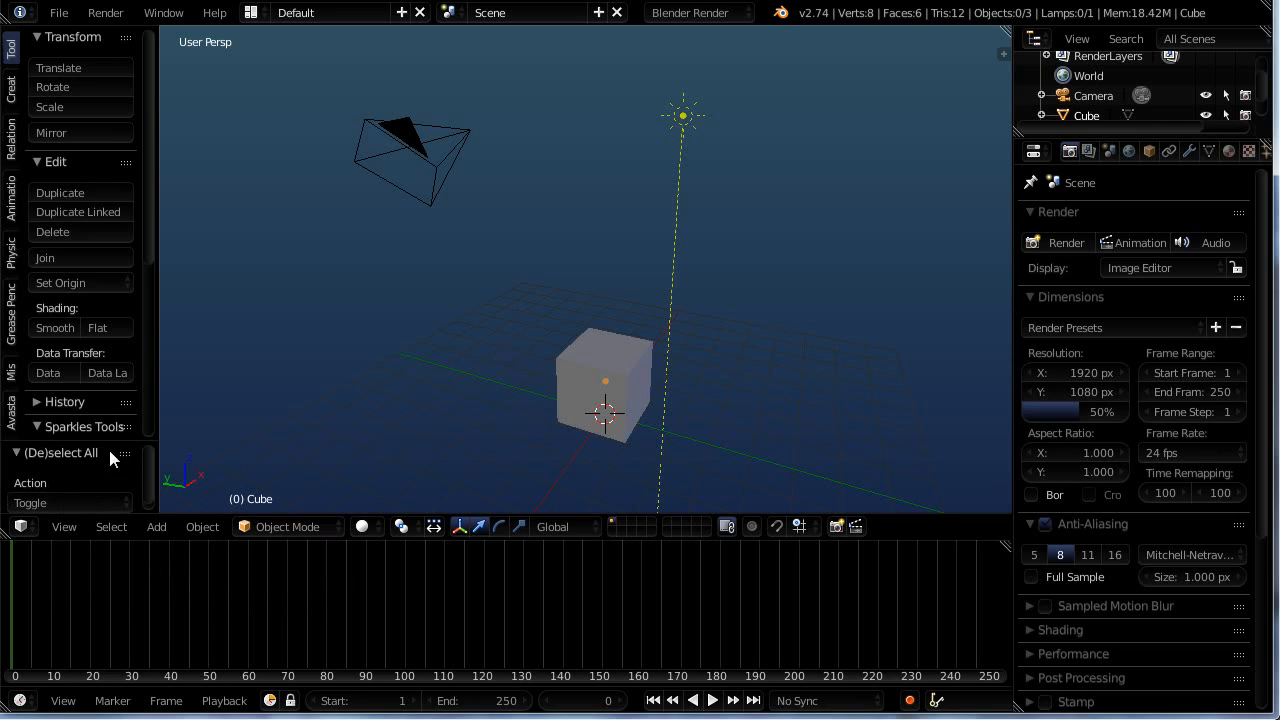
pyautogui.moveTo(151, 243); pyautogui.dragTo(144, 379)
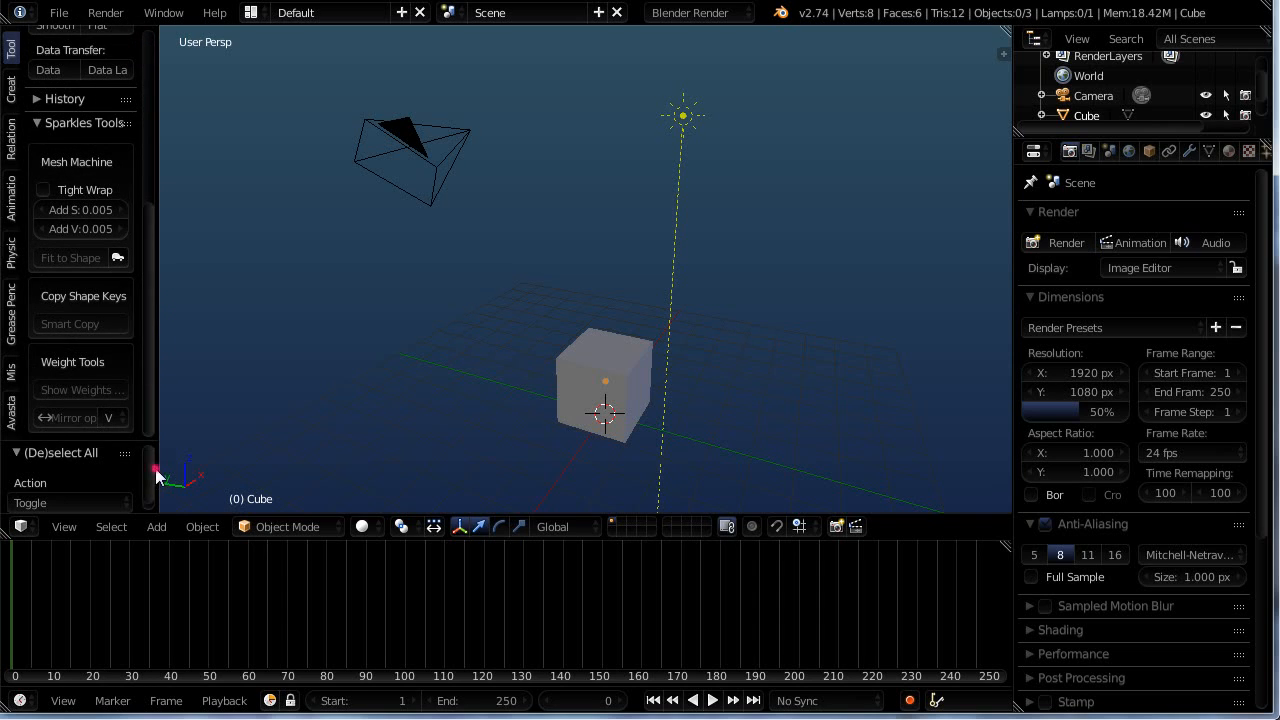
pyautogui.moveTo(155, 468); pyautogui.dragTo(146, 497)
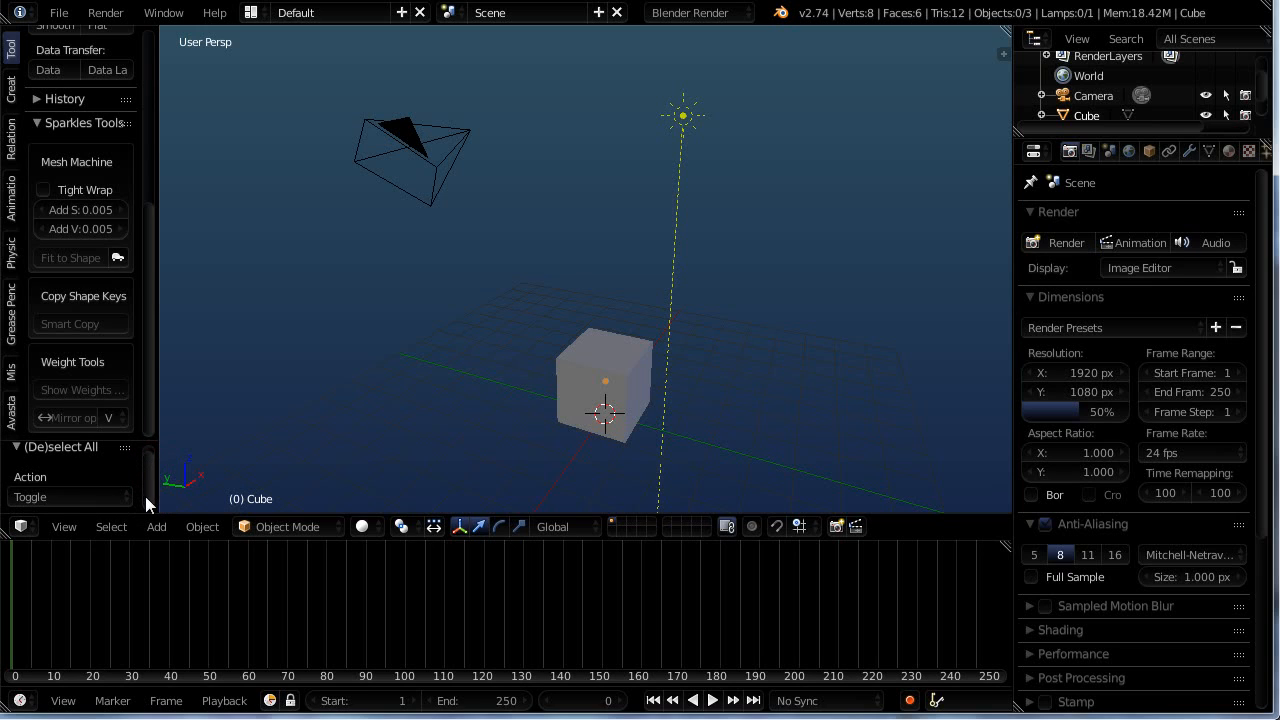
pyautogui.moveTo(109, 438); pyautogui.dragTo(41, 555)
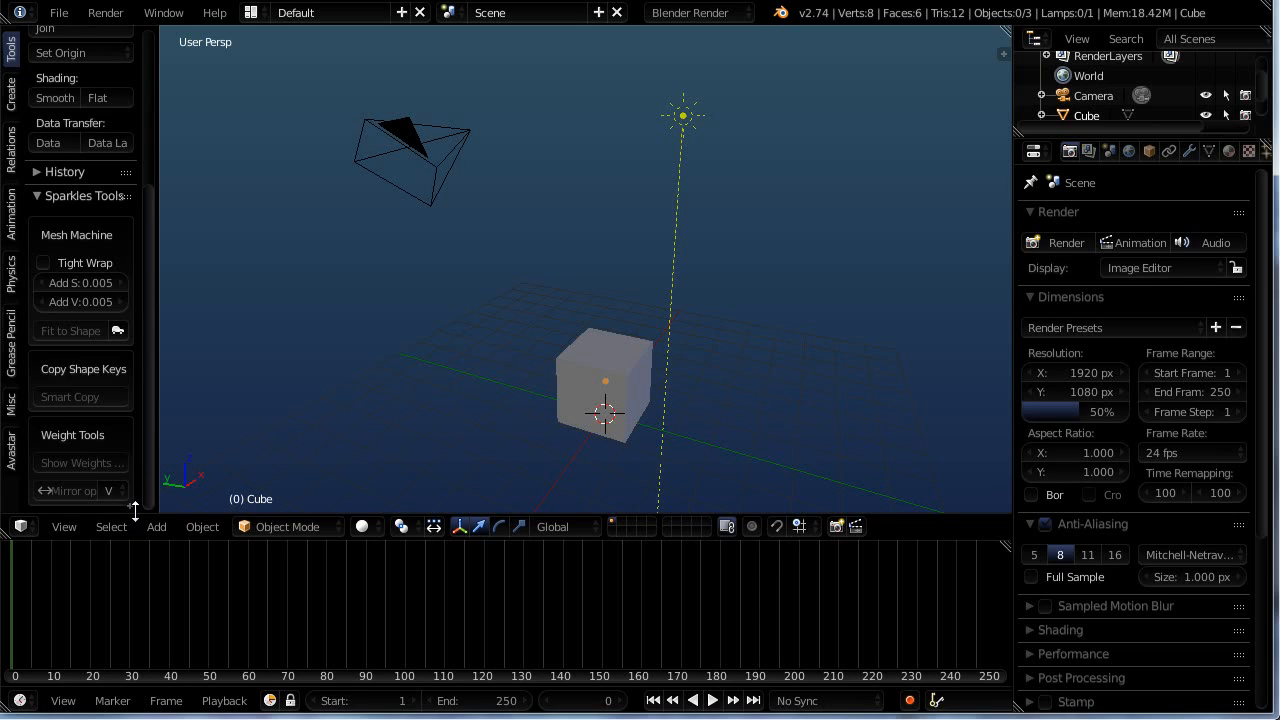
# - Toggle the 3D view's properties region on and off, leave it shown and examine the cube's Transform settings
pyautogui.press('a')
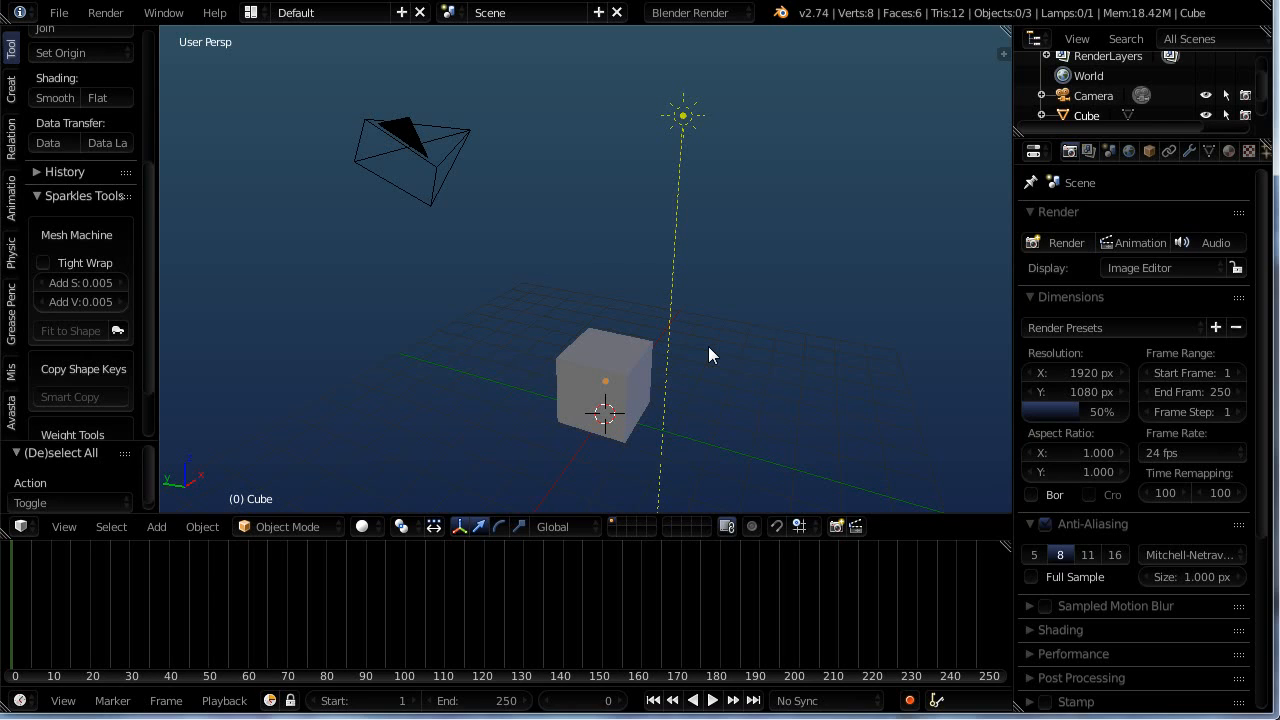
pyautogui.press('n')
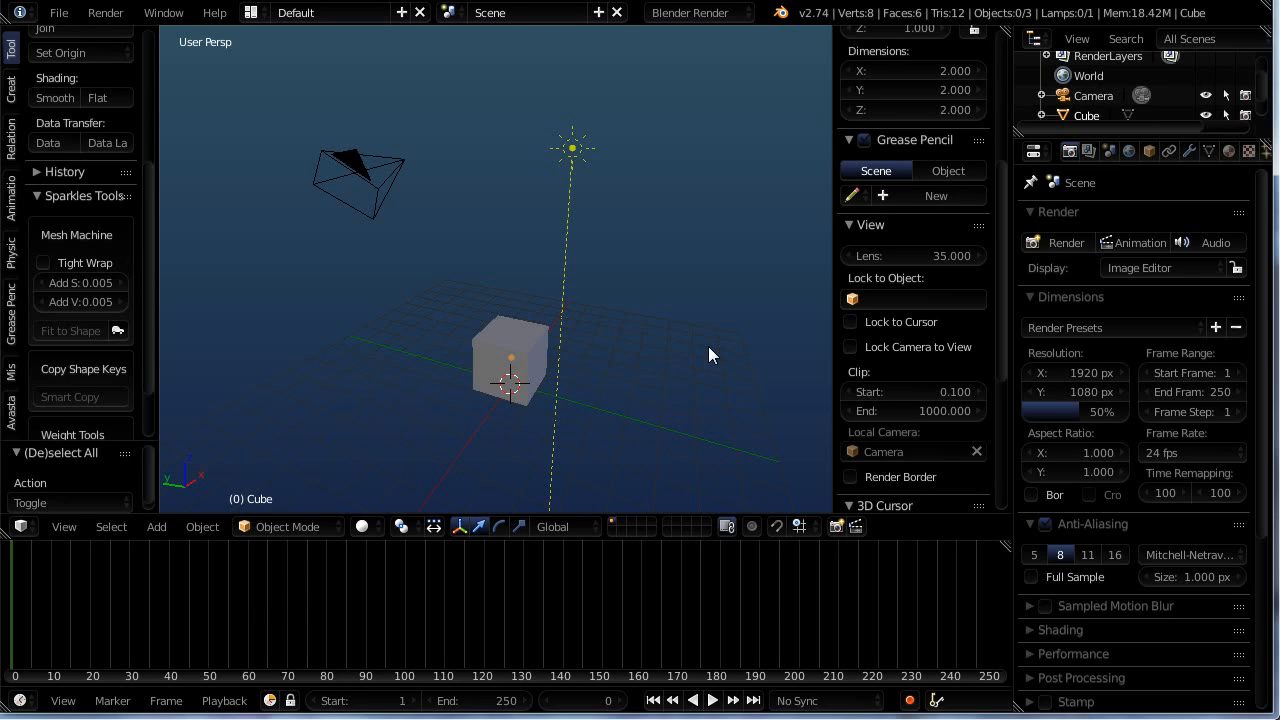
pyautogui.press('n')
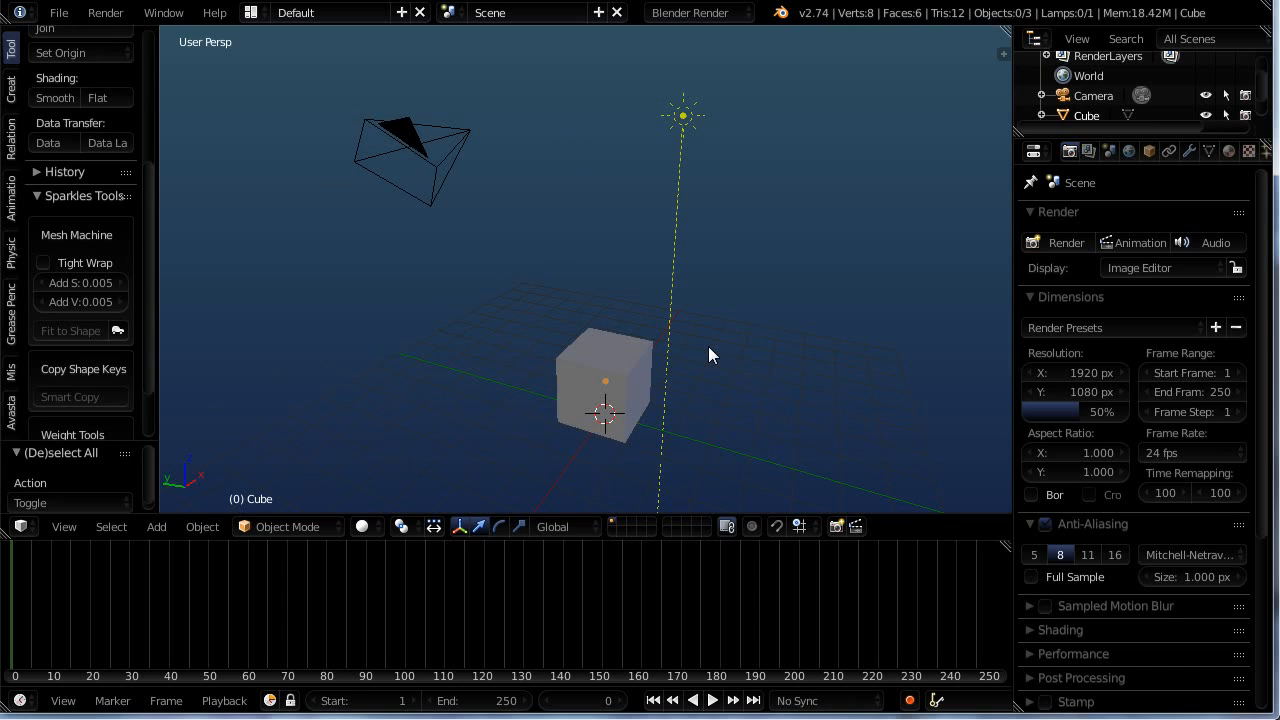
pyautogui.press('n')
pyautogui.press('n')
pyautogui.press('n')
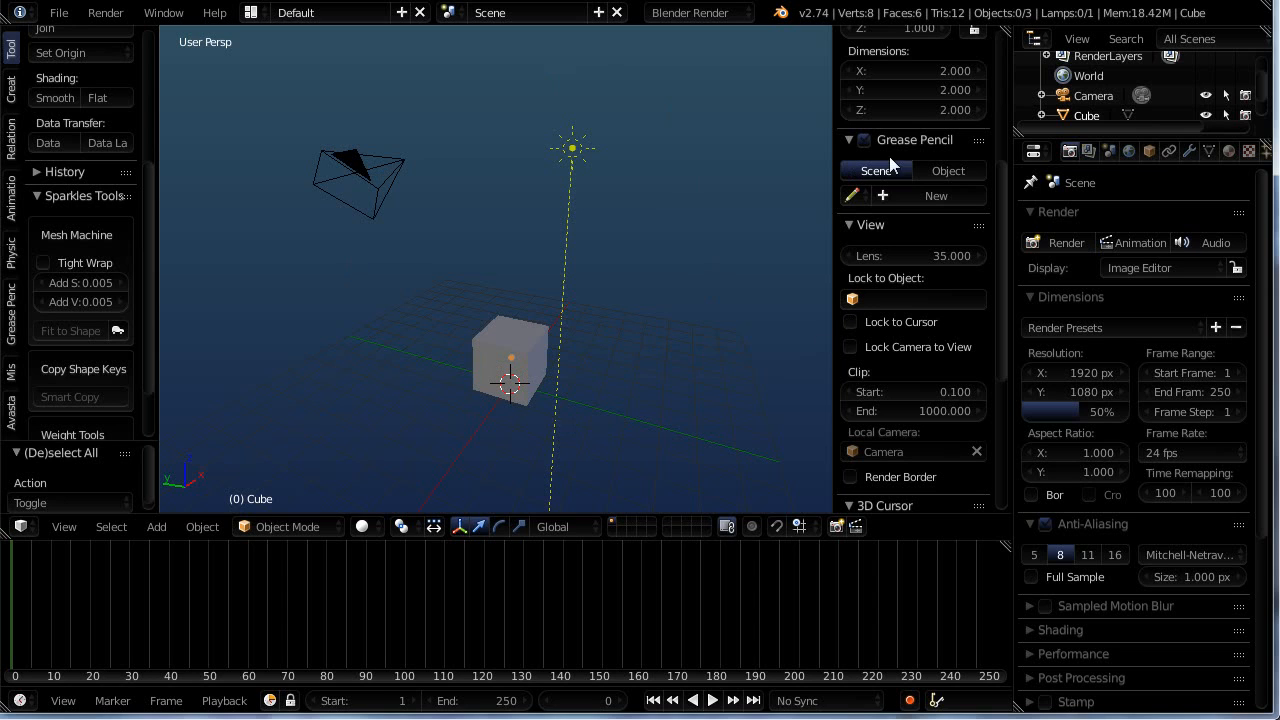
pyautogui.scroll(7, 901, 161)
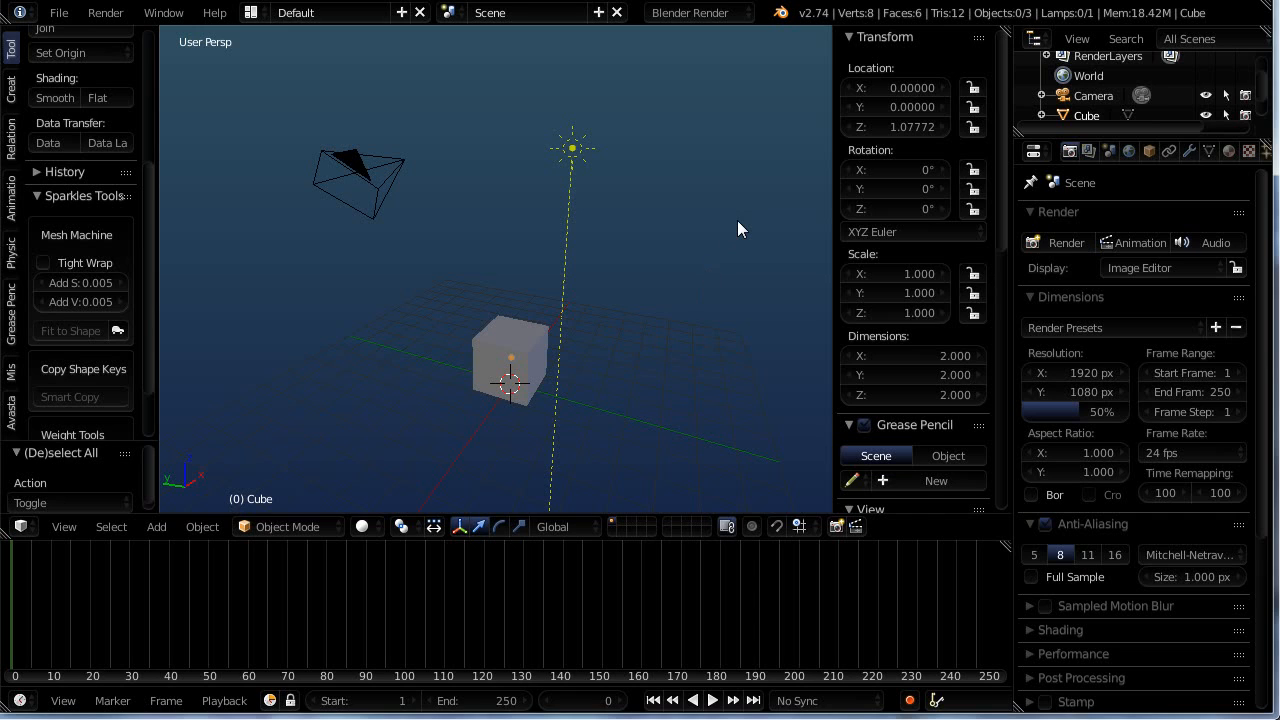
# - Hide both the properties region and the tool shelf of the 3D view
pyautogui.press('n')
pyautogui.press('t')
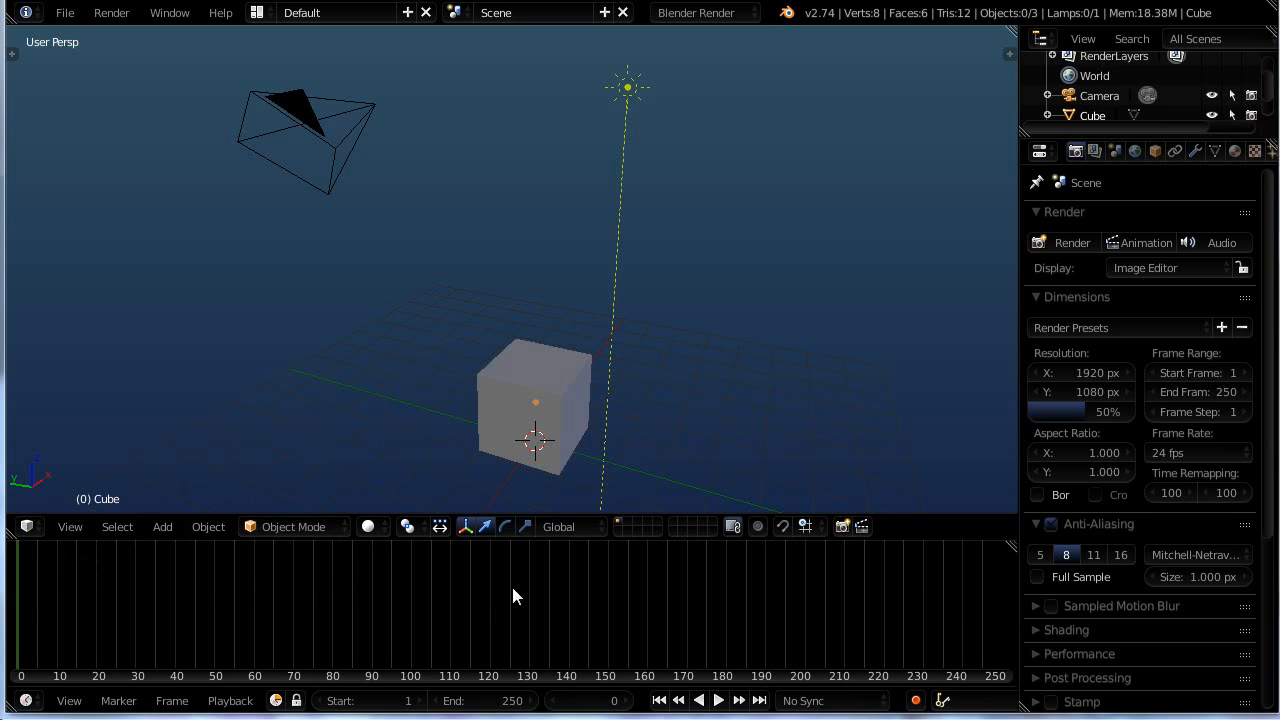
# - Look over the editor types of the 3D view and Timeline, and join the two areas so the 3D view replaces the Timeline
pyautogui.click(27, 527)
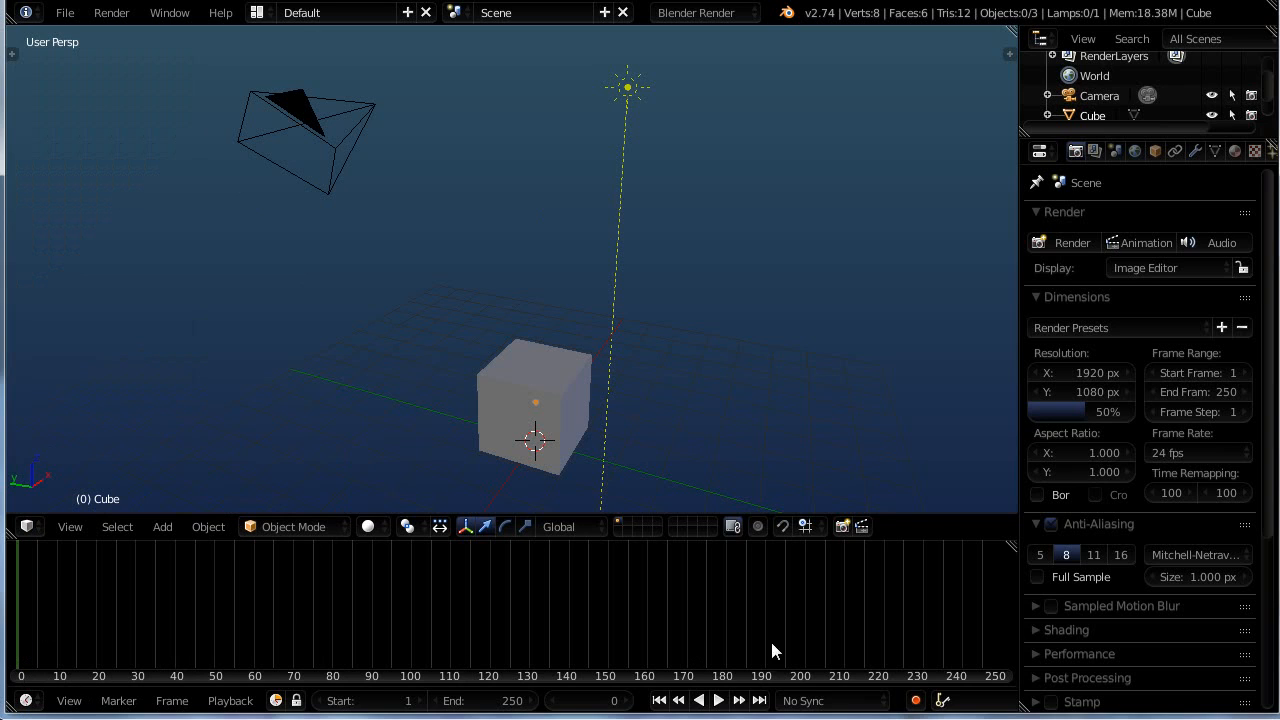
pyautogui.click(26, 702)
pyautogui.rightClick(436, 540)
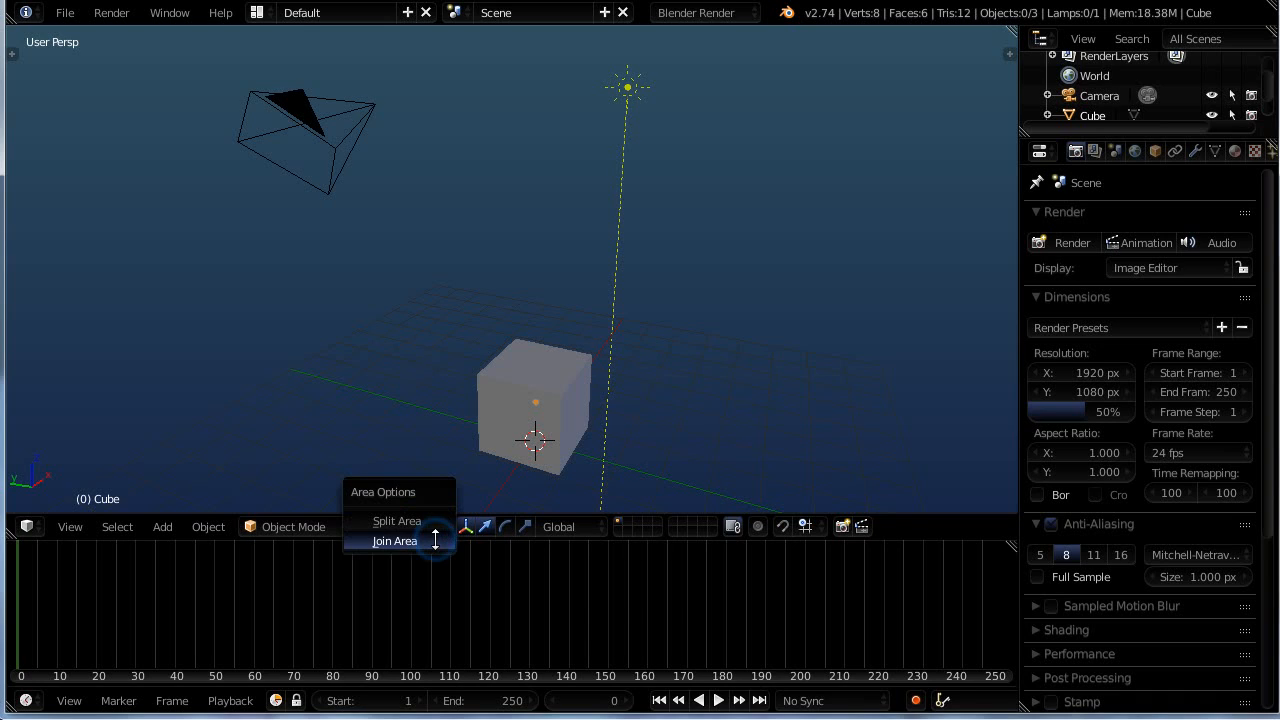
pyautogui.click(375, 541)
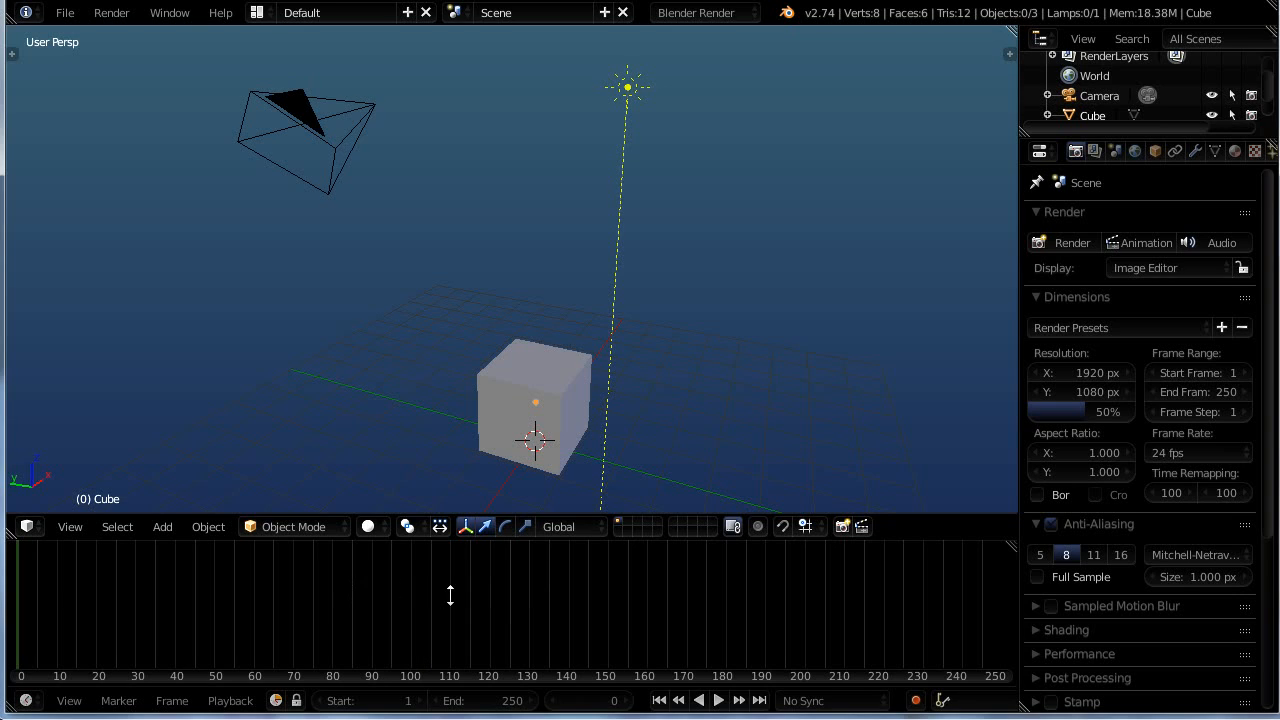
pyautogui.click(542, 615)
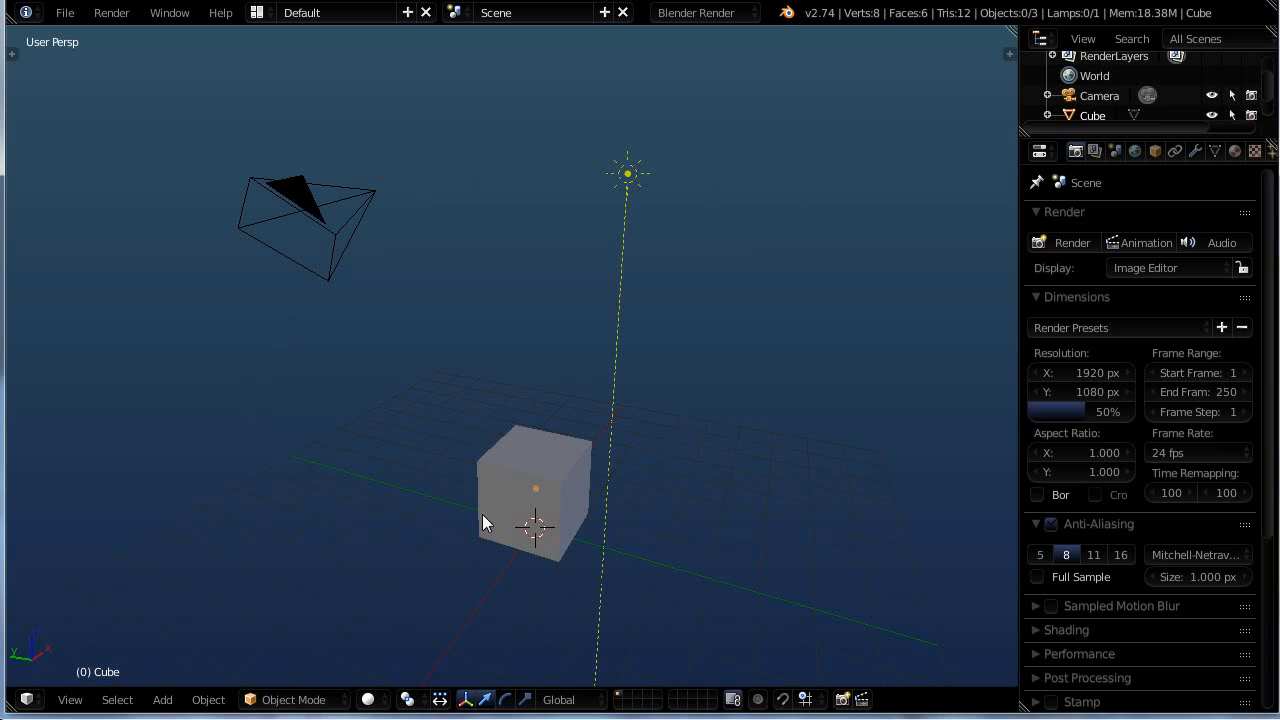
# - Split the 3D view into two side-by-side areas and divide the one farther from the Outliner into two stacked areas
pyautogui.moveTo(482, 522)
pyautogui.mouseDown(button='middle')
pyautogui.moveTo(623, 517)
pyautogui.moveTo(476, 508)
pyautogui.mouseUp(button='middle')
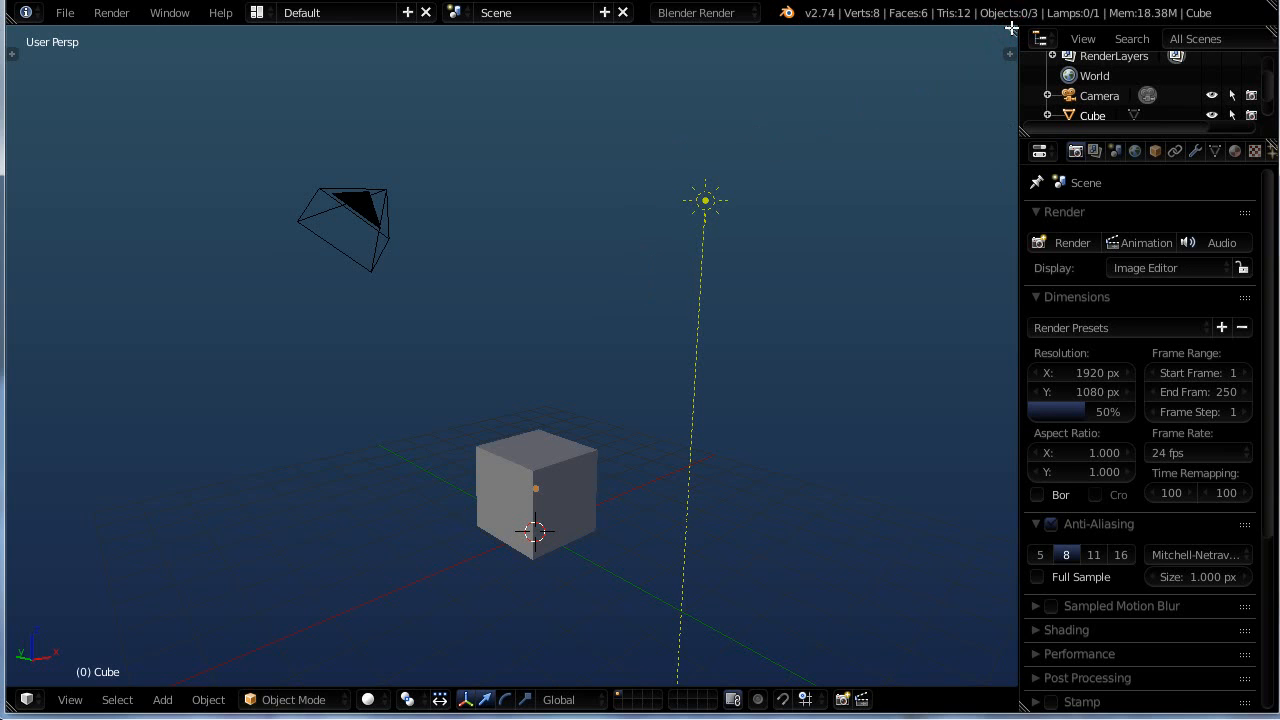
pyautogui.moveTo(1010, 29); pyautogui.dragTo(486, 140)
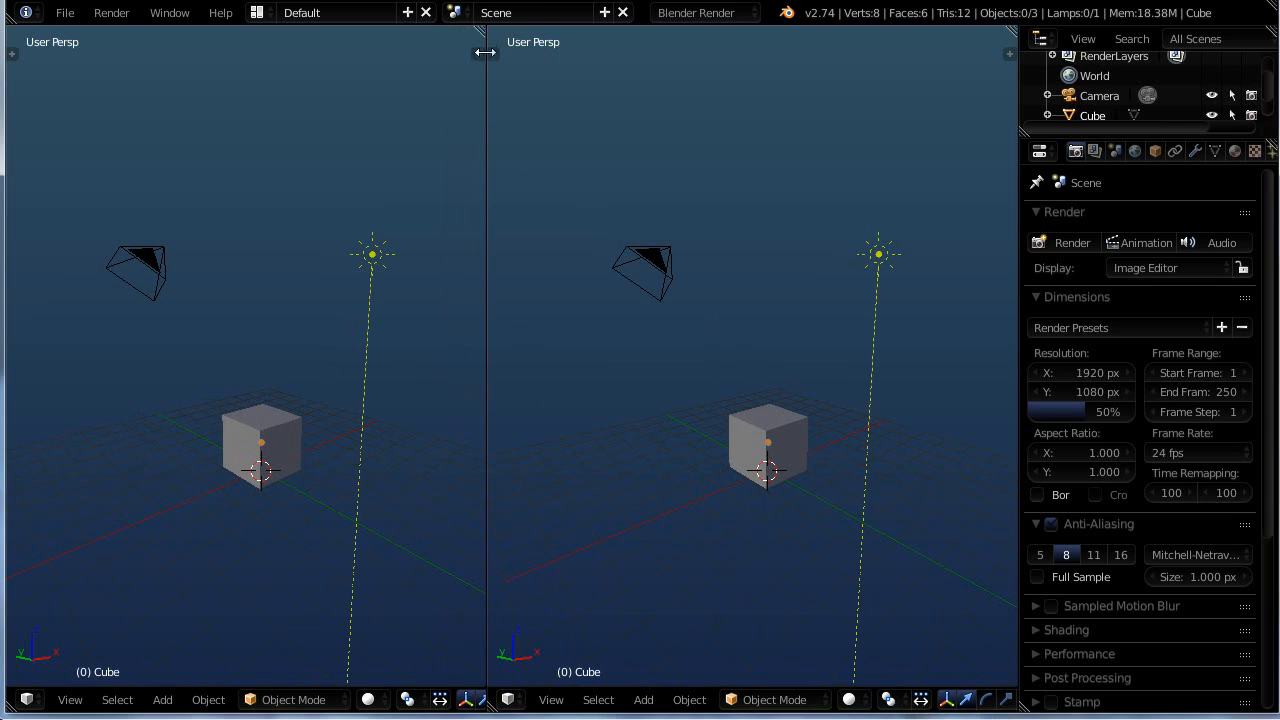
pyautogui.moveTo(481, 34); pyautogui.dragTo(483, 414)
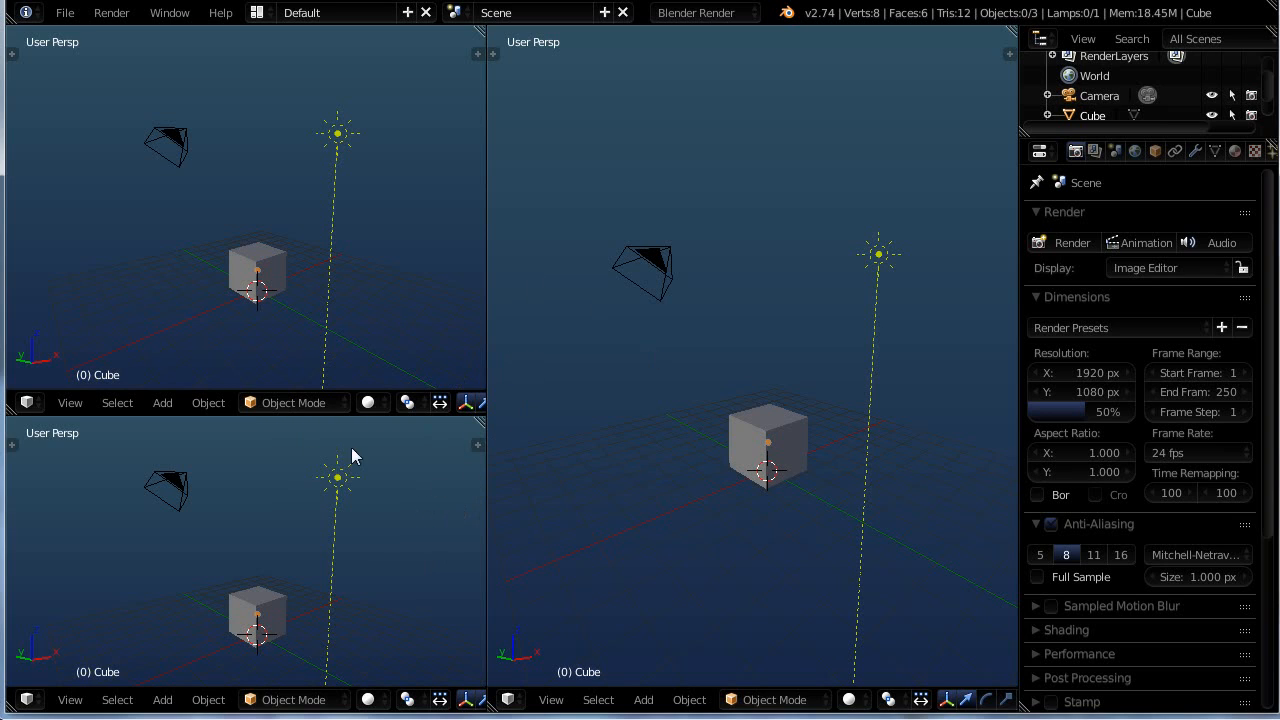
# - Join the two stacked 3D views, and merge the side-by-side views back into a single 3D view
pyautogui.rightClick(350, 415)
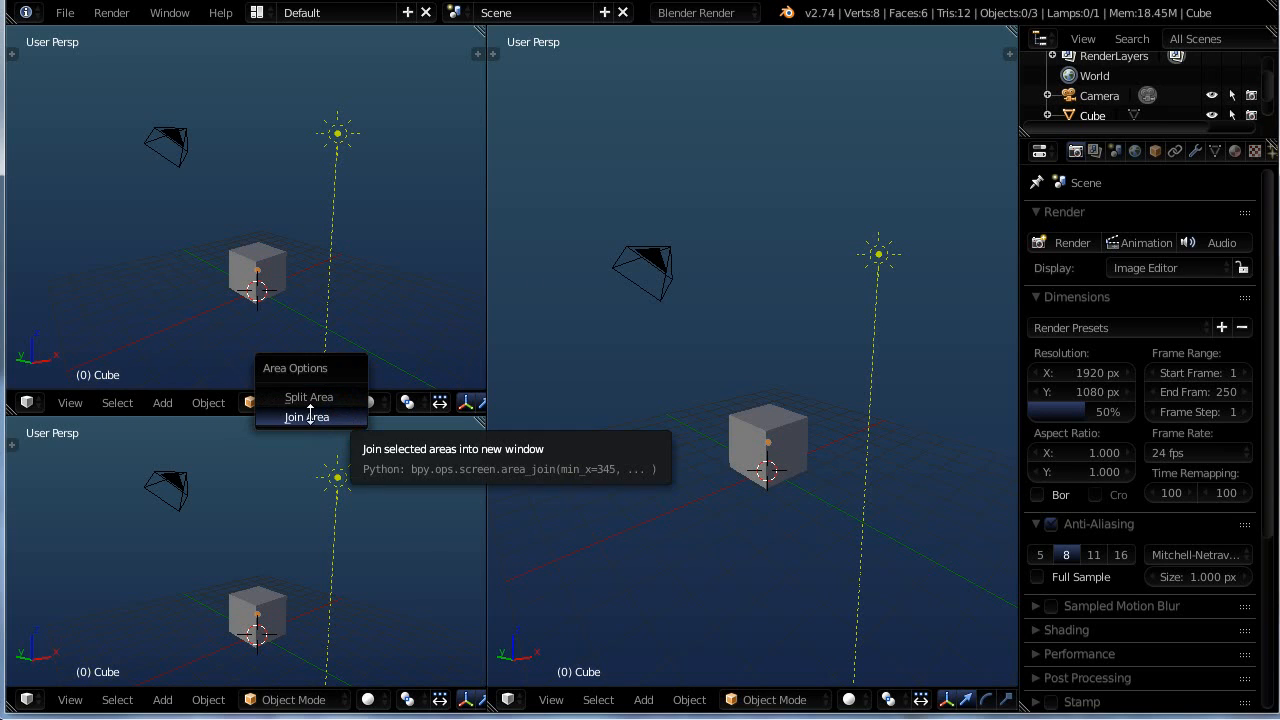
pyautogui.click(310, 415)
pyautogui.click(309, 300)
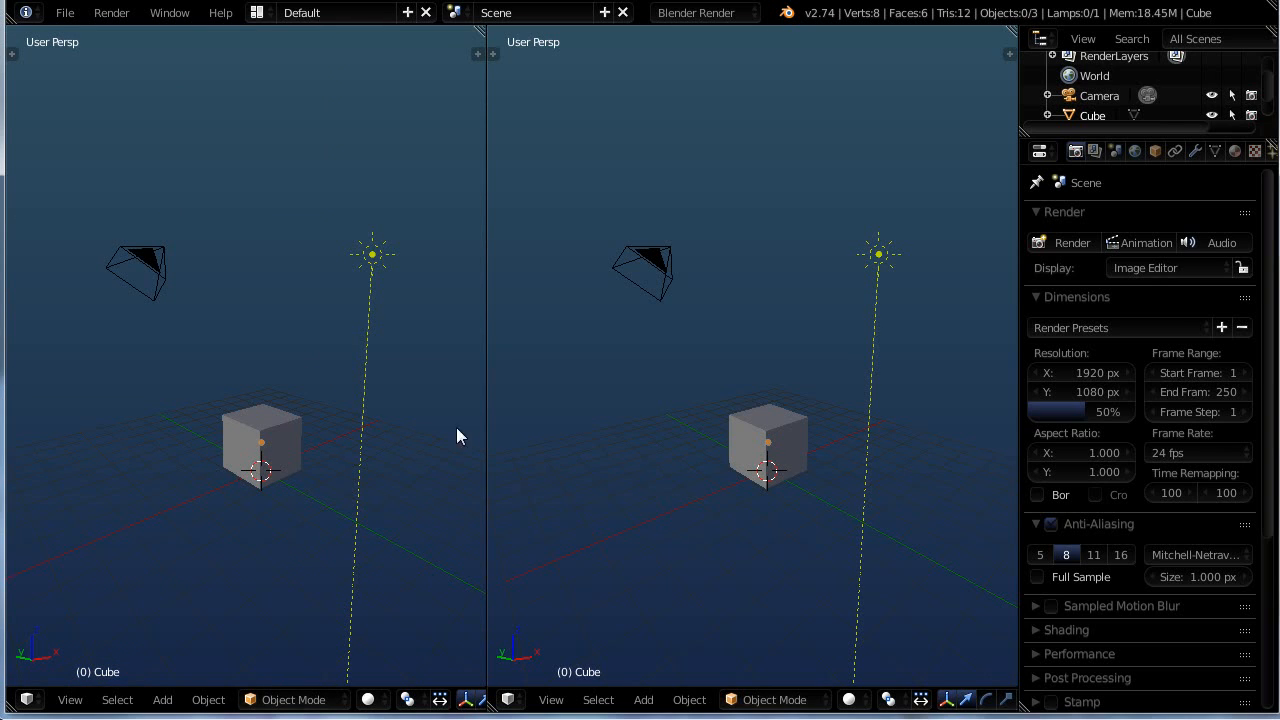
pyautogui.rightClick(486, 428)
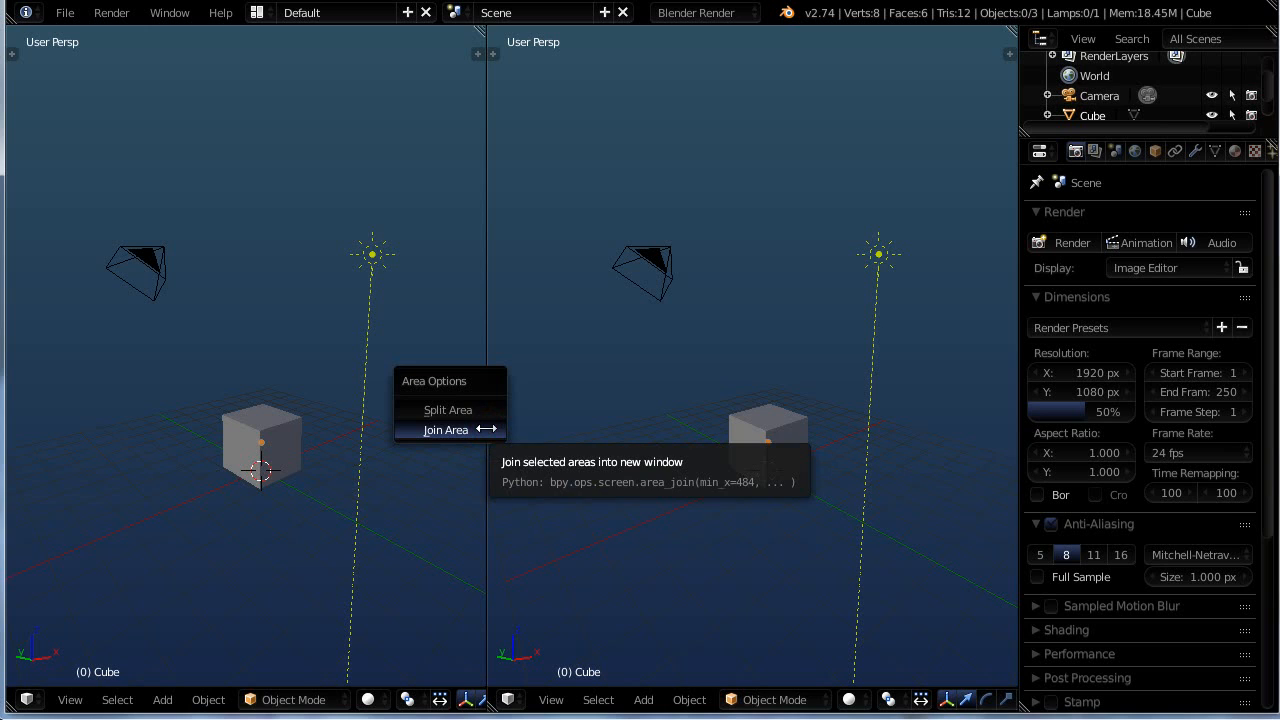
pyautogui.click(445, 430)
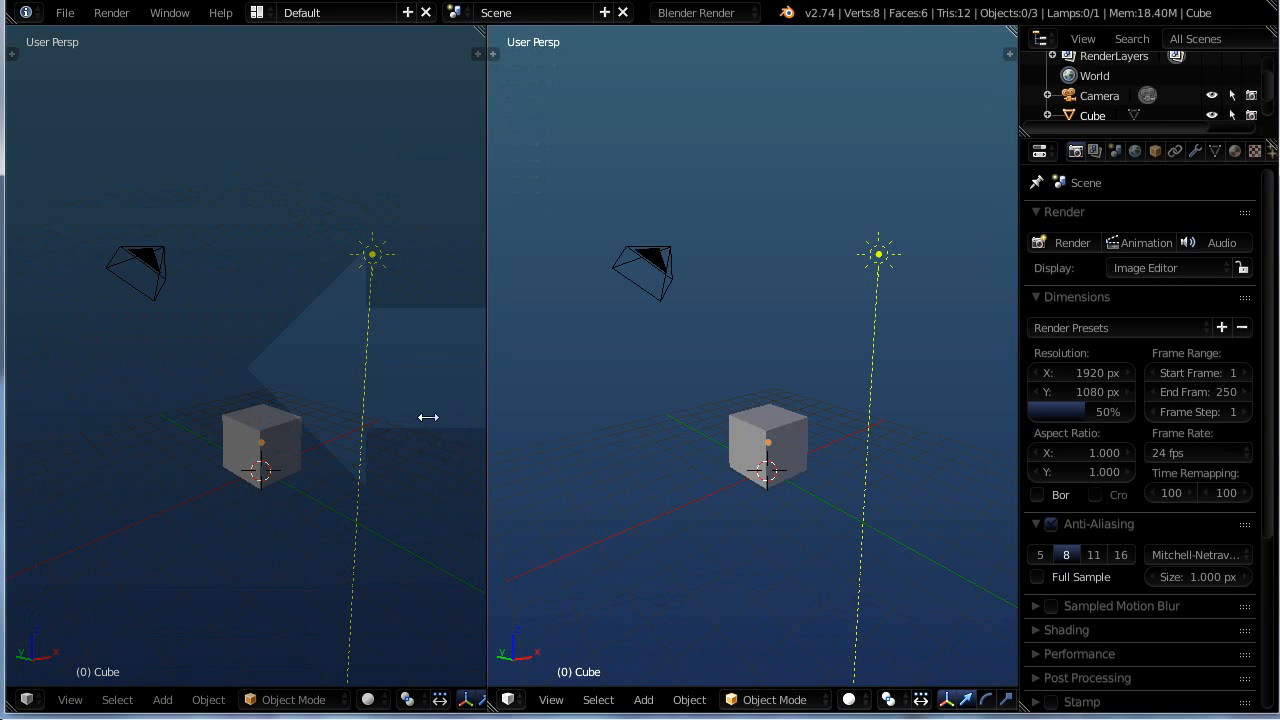
pyautogui.click(384, 396)
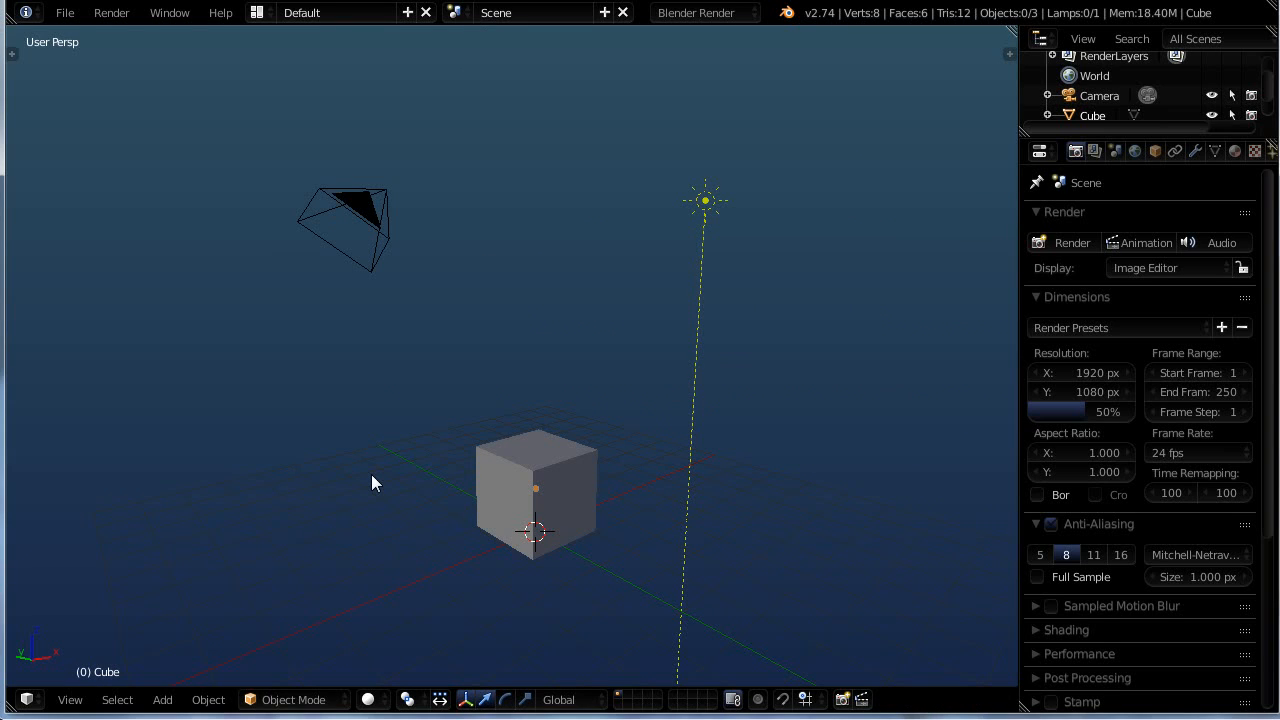
# - Enlarge the Outliner until all scene objects are listed, and slightly widen the column it shares with the Properties editor
pyautogui.click(1041, 40)
pyautogui.click(1126, 136)
pyautogui.moveTo(1126, 136); pyautogui.dragTo(1095, 242)
pyautogui.moveTo(1016, 254)
pyautogui.mouseDown()
pyautogui.moveTo(809, 260)
pyautogui.moveTo(1008, 266)
pyautogui.mouseUp()
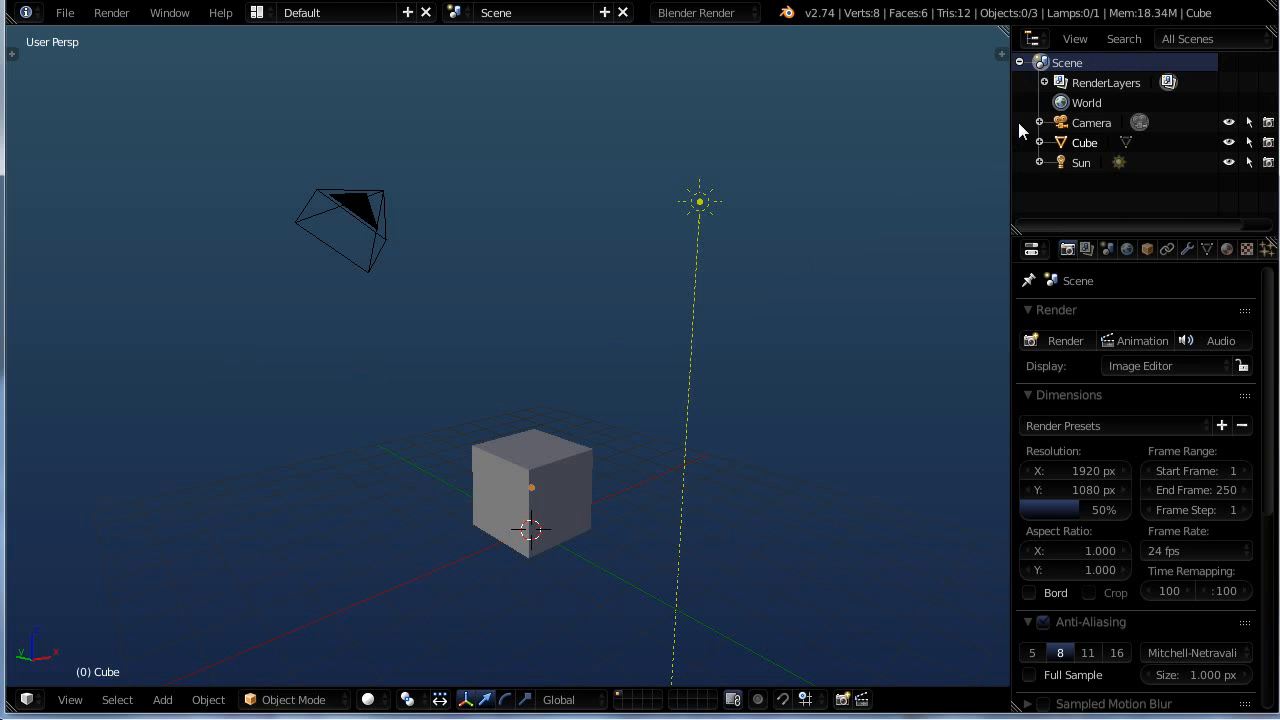
# - Select the Camera, Cube and Sun in turn from the Outliner, ending with the Sun selected
pyautogui.click(1089, 123)
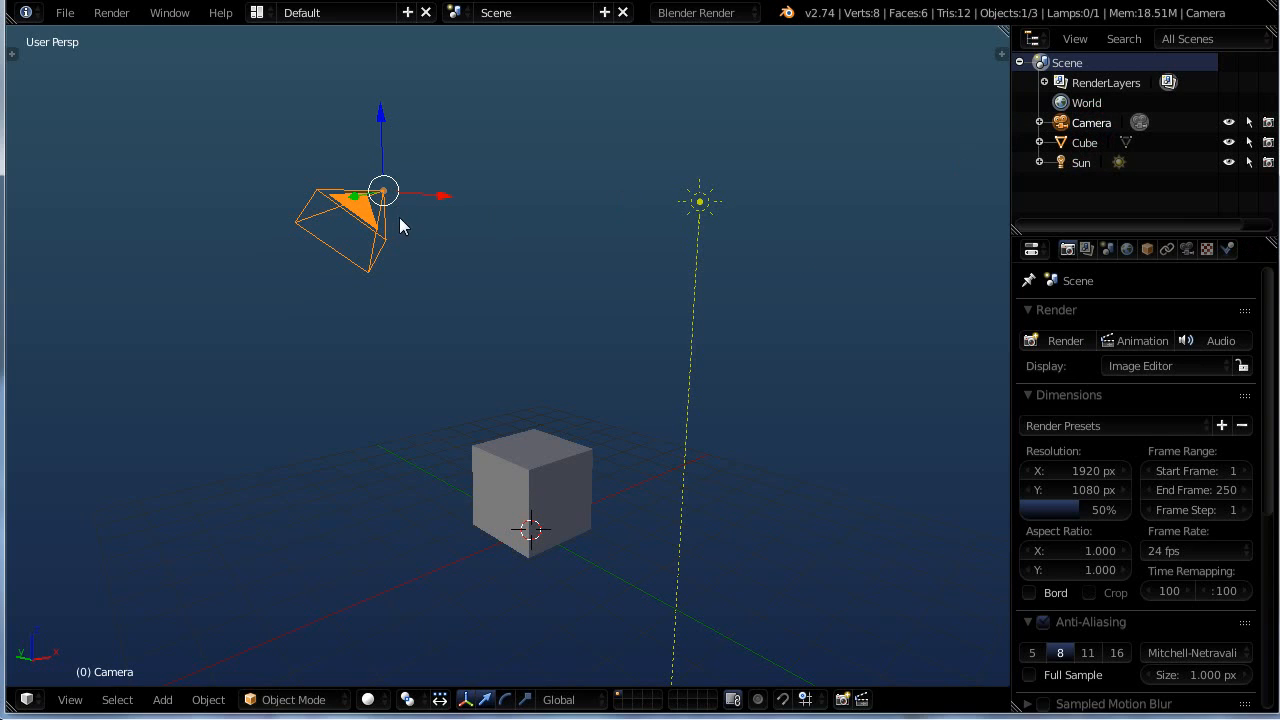
pyautogui.click(1074, 143)
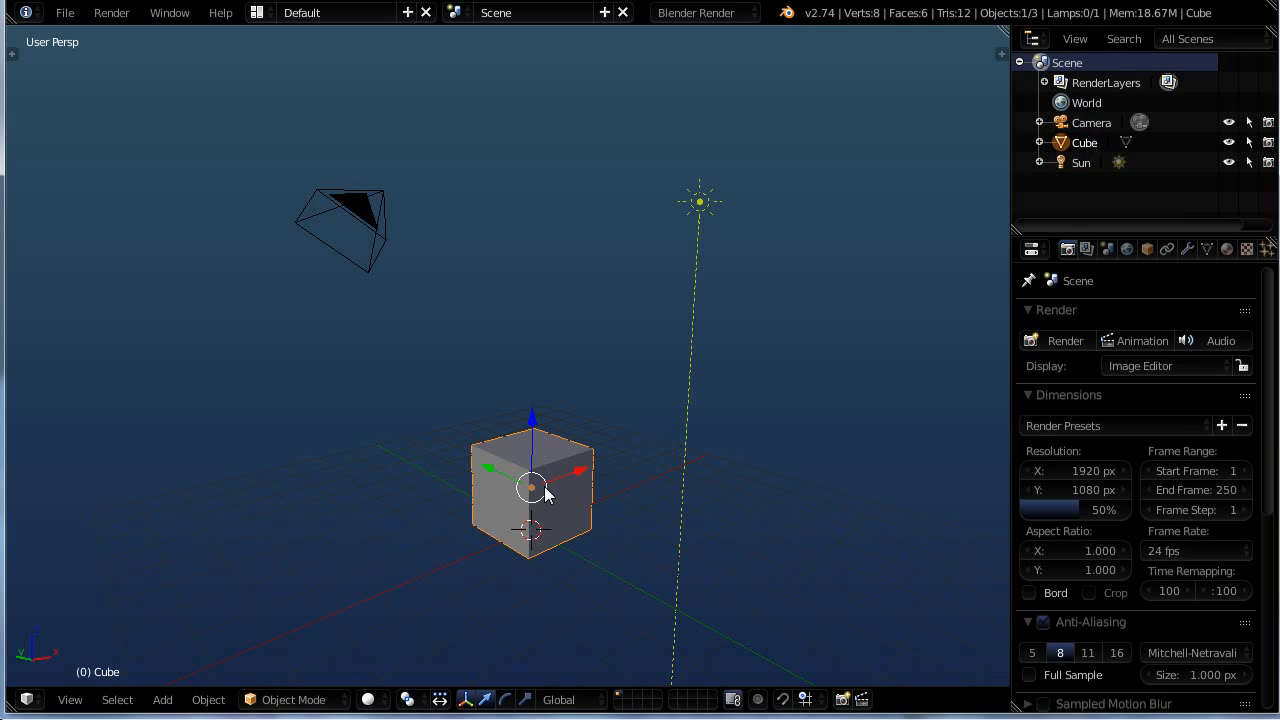
pyautogui.click(1080, 165)
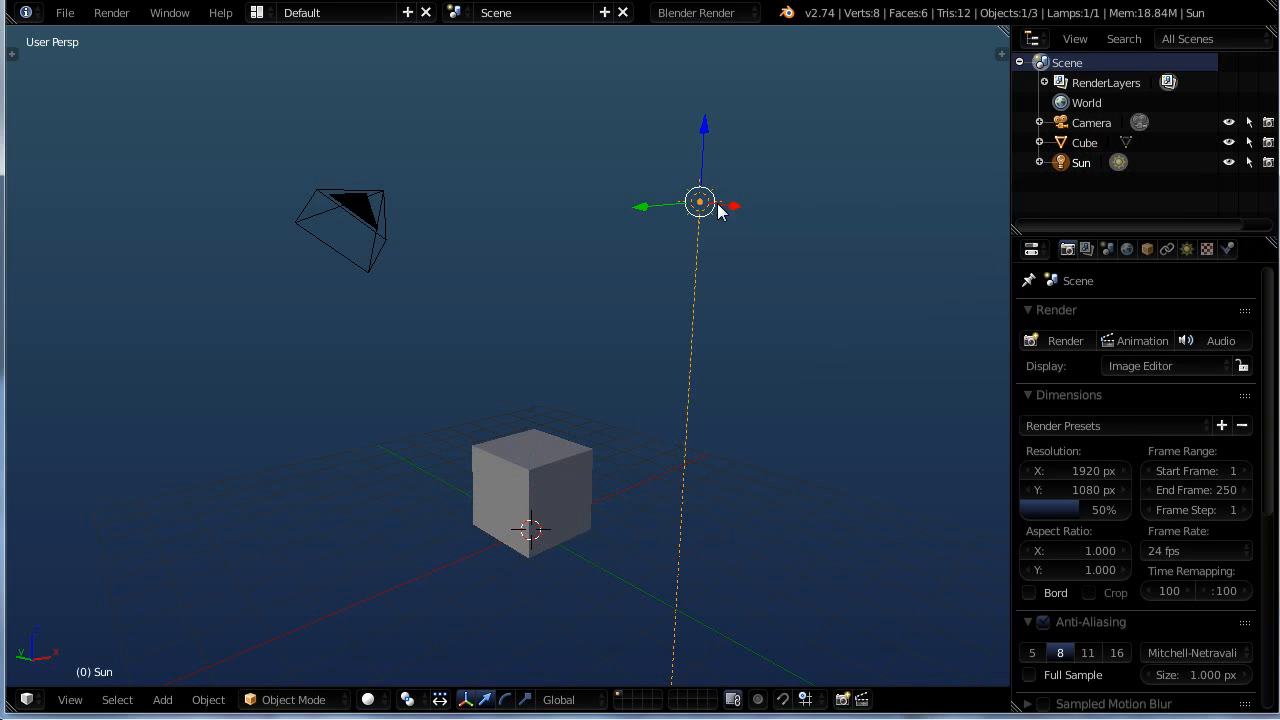
pyautogui.click(1073, 142)
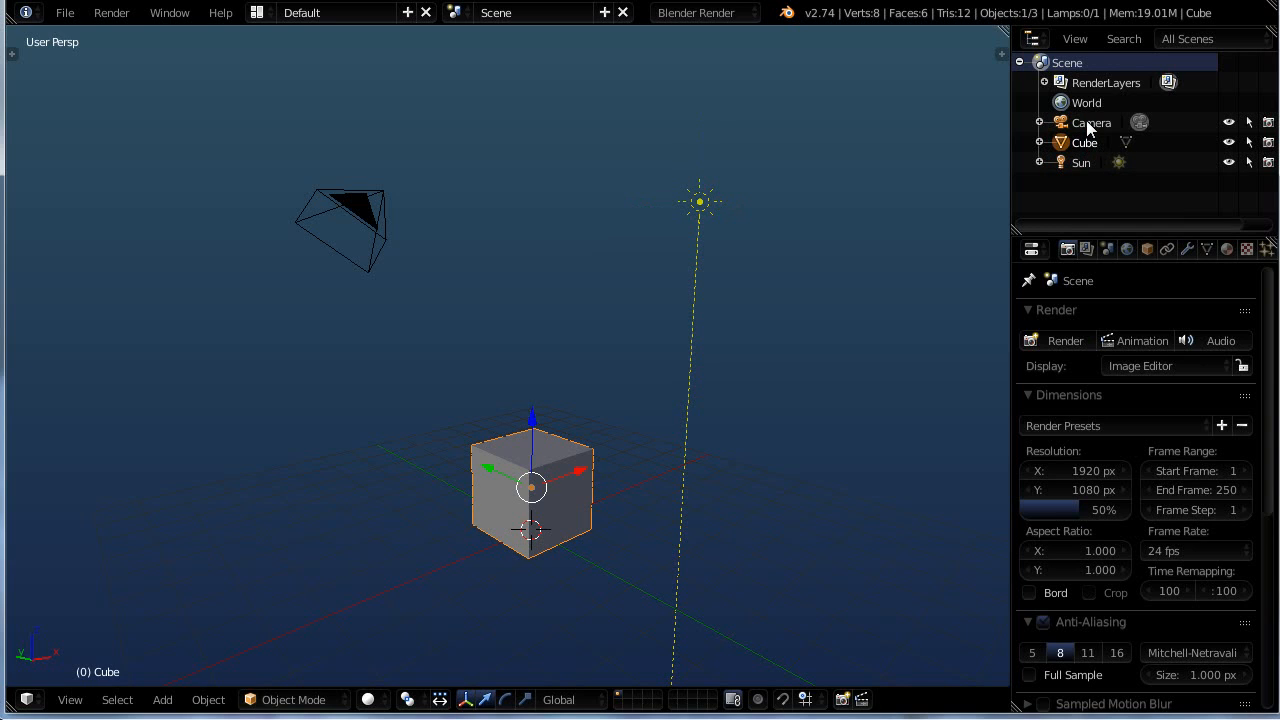
pyautogui.click(1088, 123)
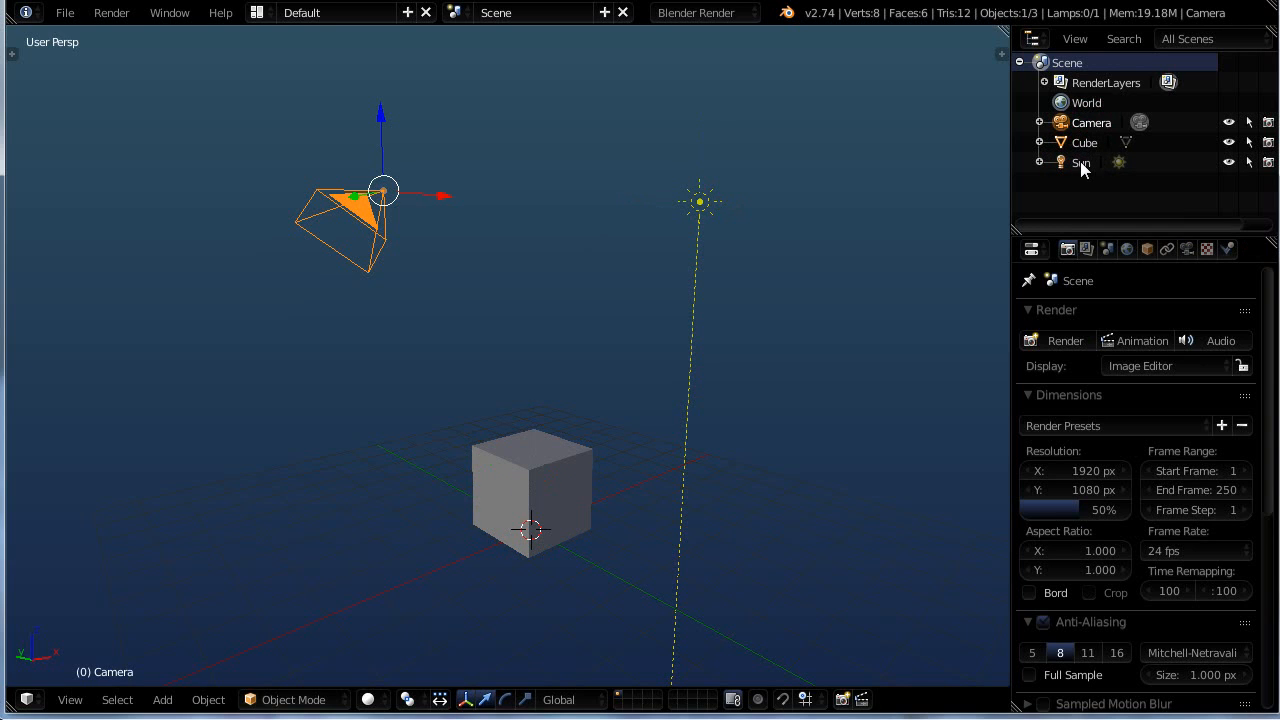
pyautogui.click(1080, 165)
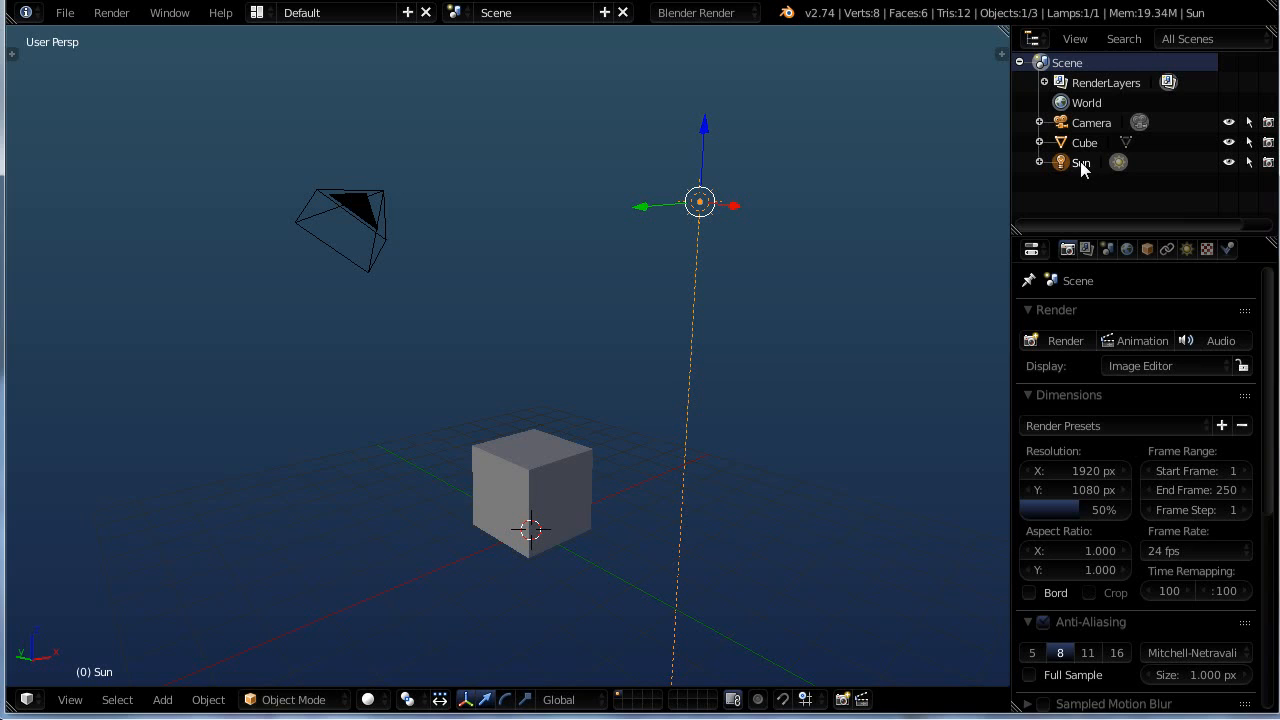
# - Expand the Camera, Cube and Sun entries in the Outliner to view their data, and collapse them again
pyautogui.click(1039, 123)
pyautogui.click(1039, 162)
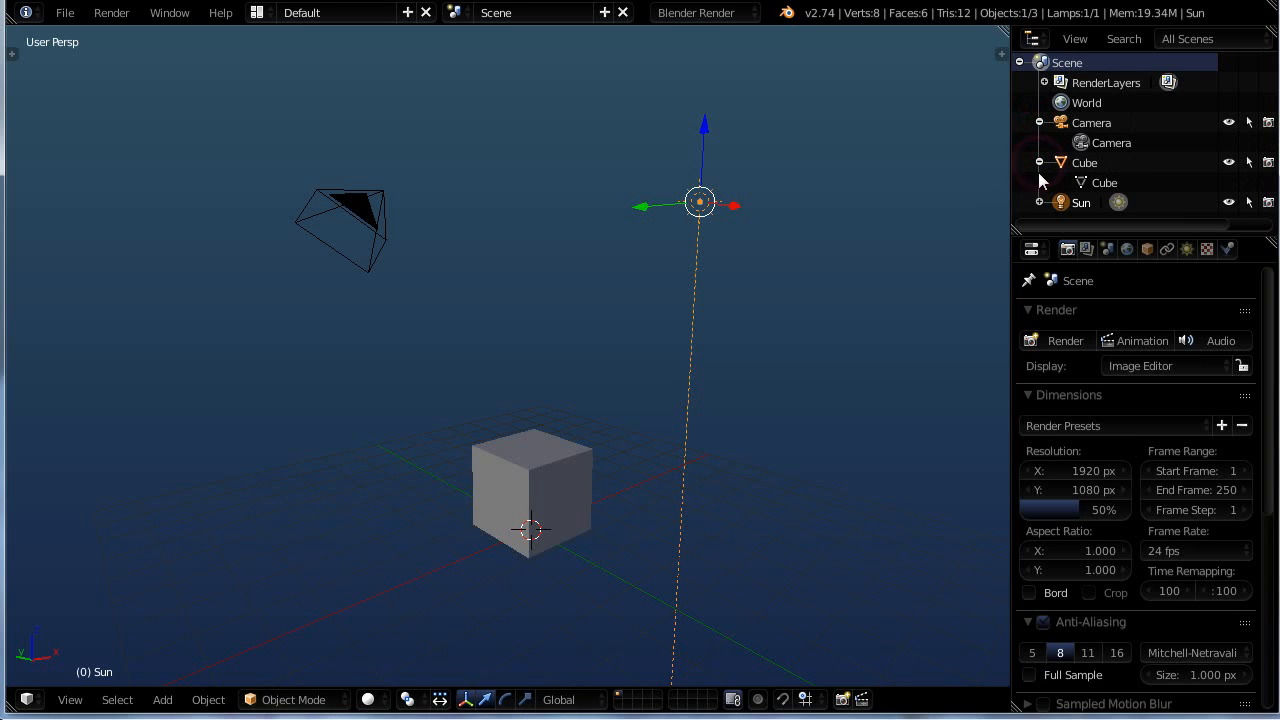
pyautogui.click(1039, 202)
pyautogui.scroll(-1, 1085, 178)
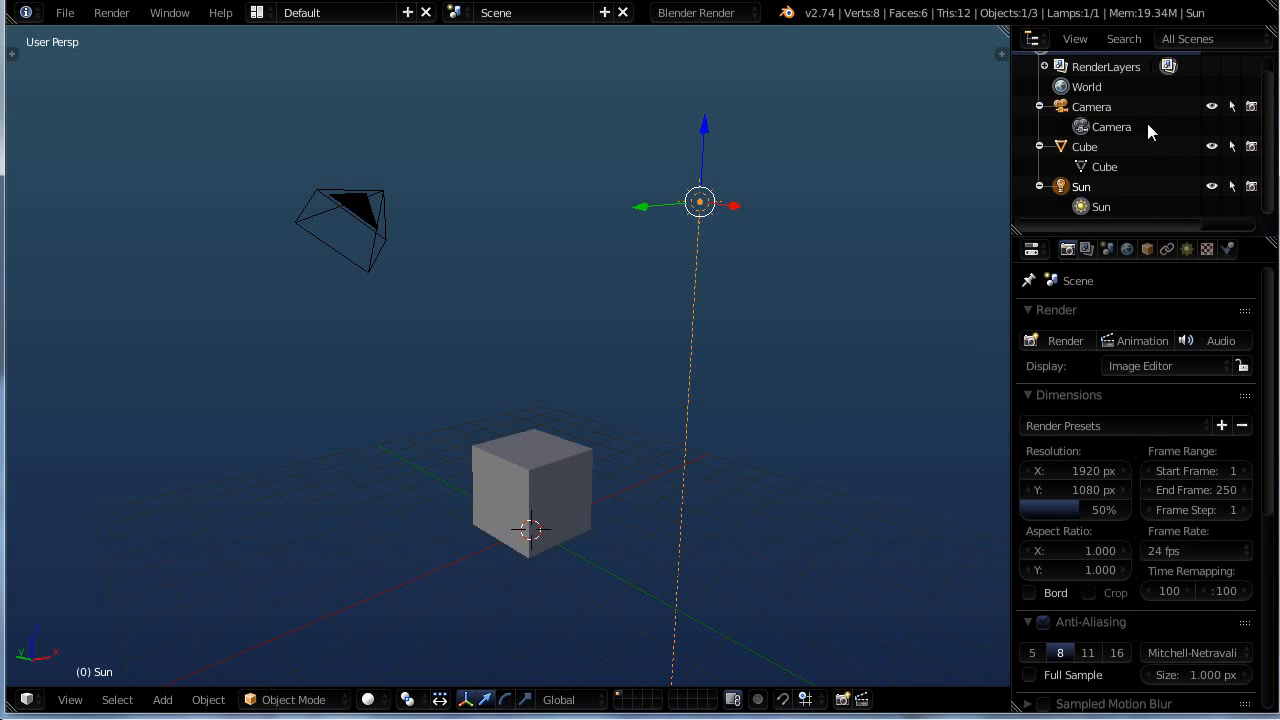
pyautogui.click(1039, 123)
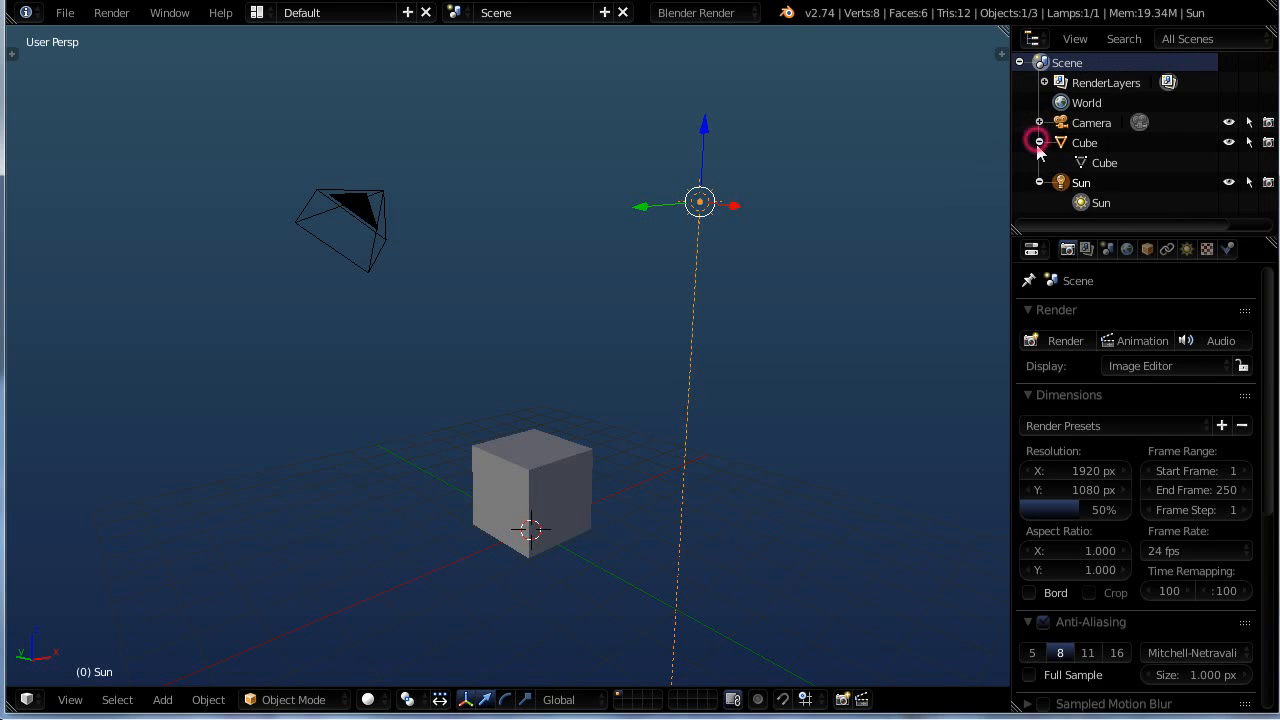
pyautogui.click(1039, 142)
pyautogui.click(1039, 163)
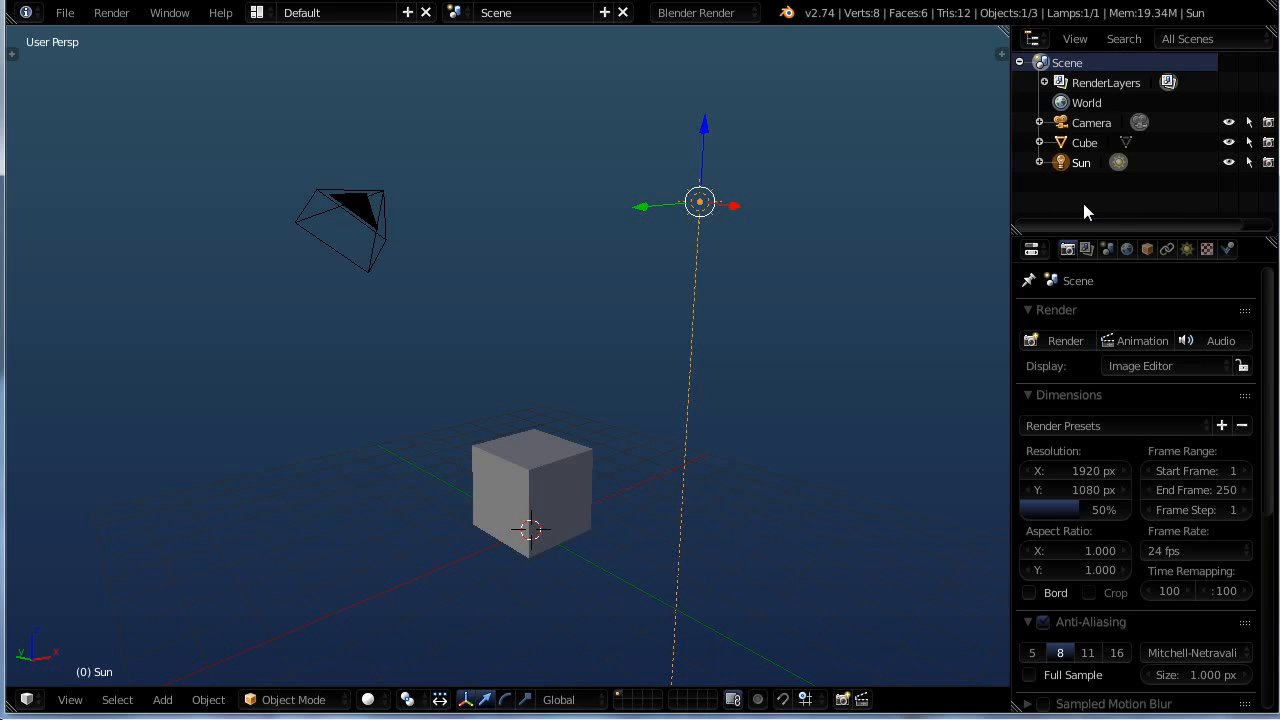
# - Hide the Camera, Cube and Sun in the 3D view through the Outliner, and make all three visible again
pyautogui.click(1229, 122)
pyautogui.click(1230, 143)
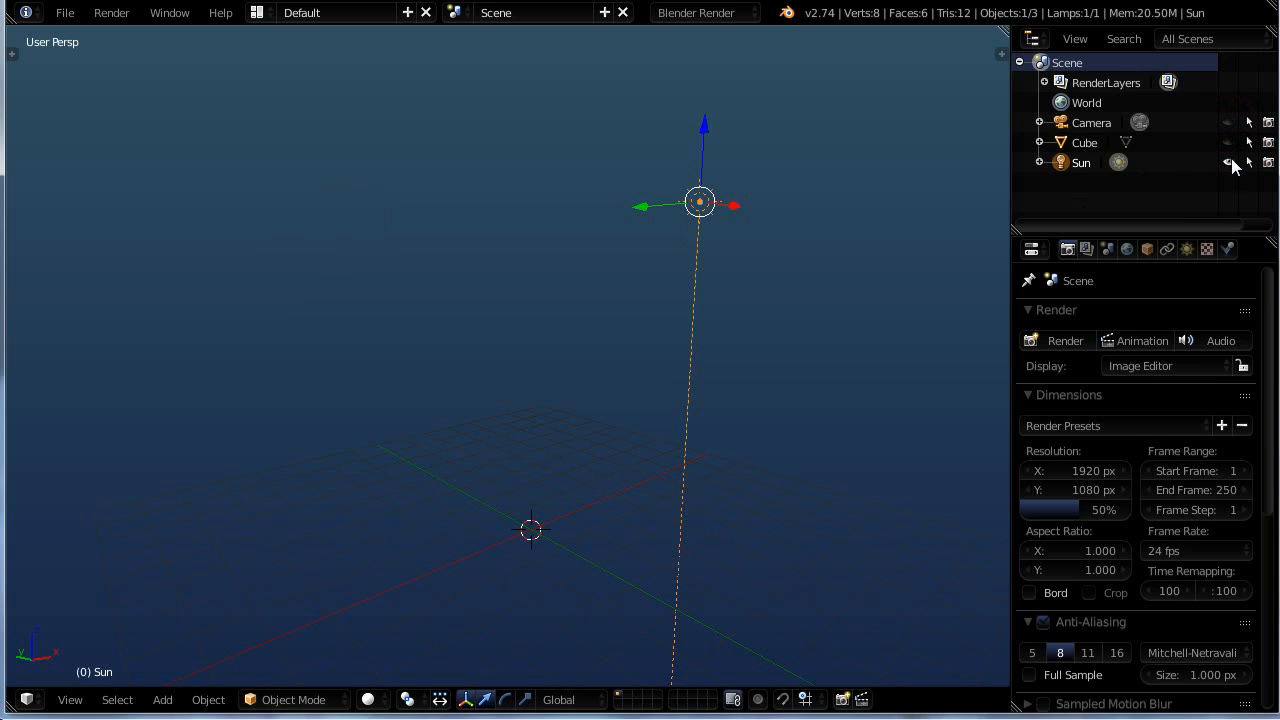
pyautogui.click(1230, 162)
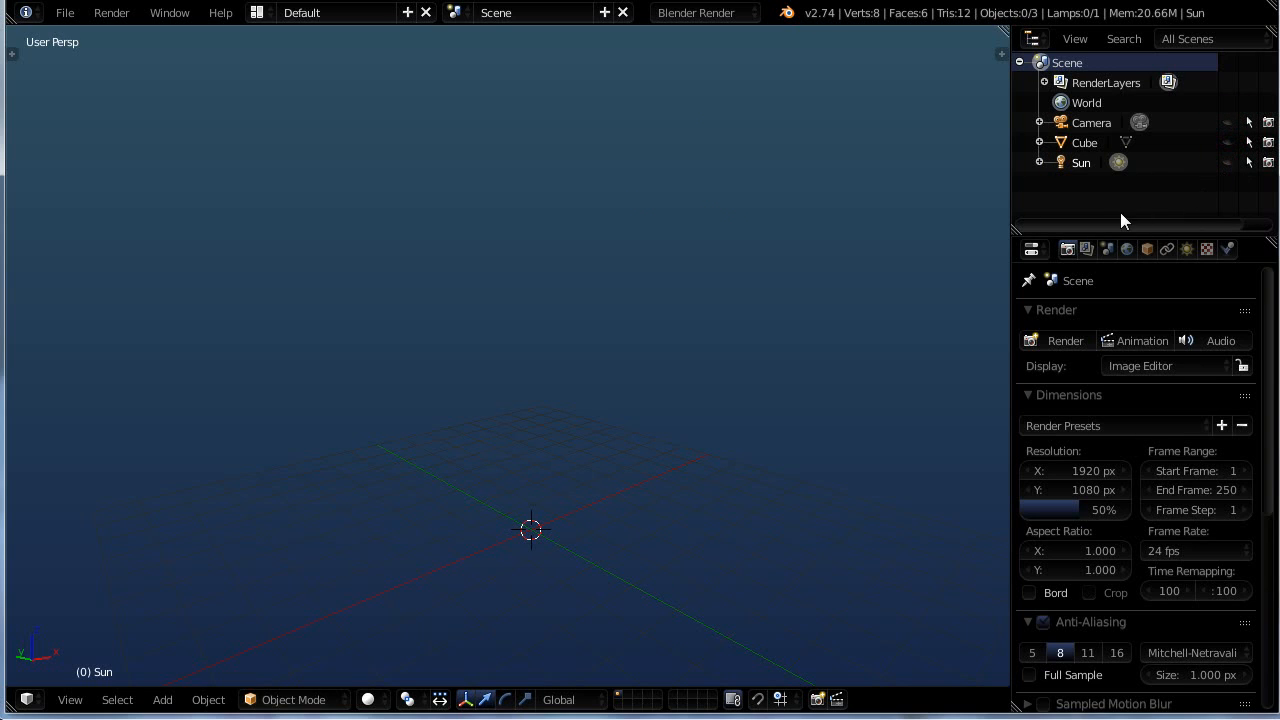
pyautogui.click(1229, 162)
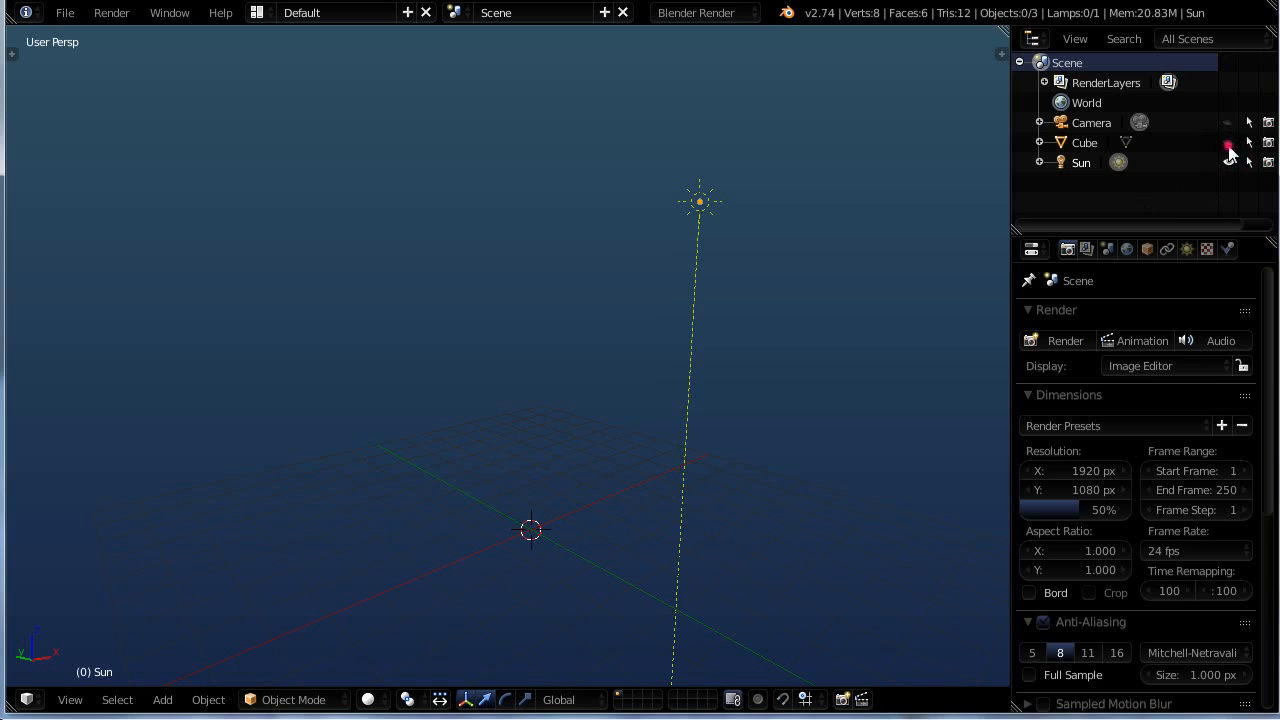
pyautogui.click(1229, 142)
pyautogui.click(1229, 122)
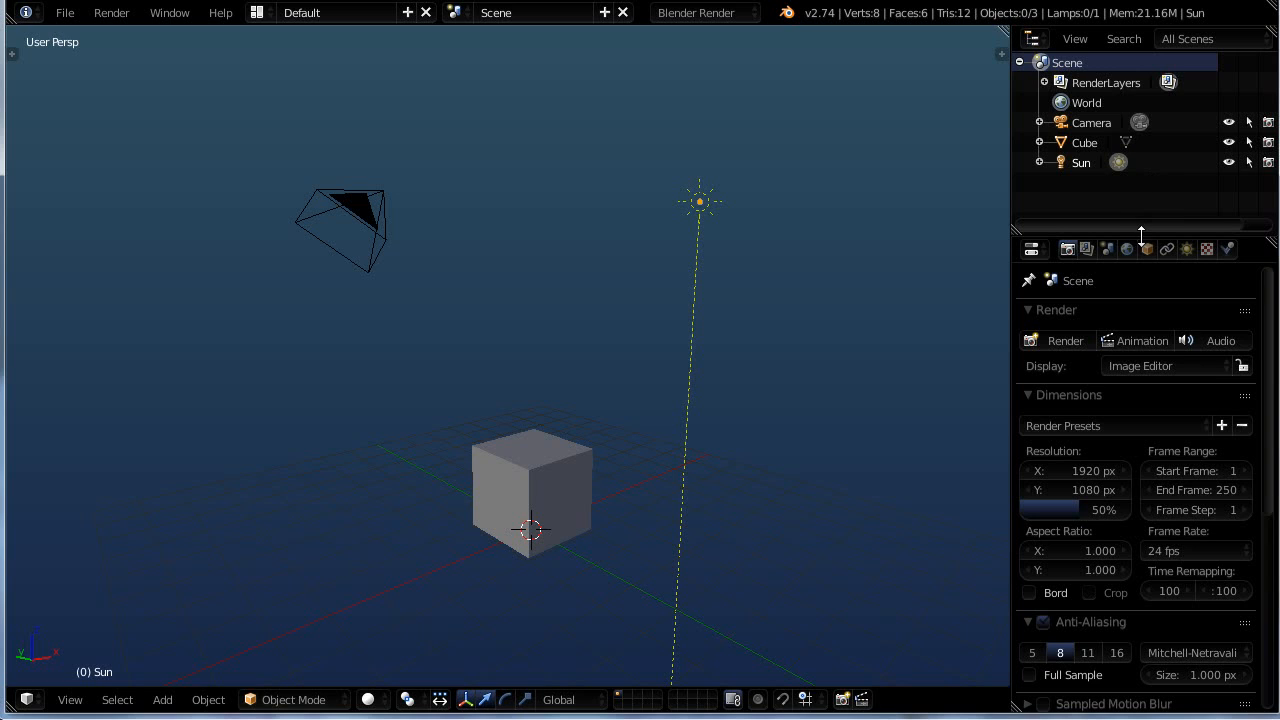
# - Shrink the Outliner slightly to give the Properties editor more height, and view the Render Layers and Scene properties
pyautogui.moveTo(1141, 233)
pyautogui.mouseDown()
pyautogui.moveTo(1142, 192)
pyautogui.moveTo(1142, 217)
pyautogui.mouseUp()
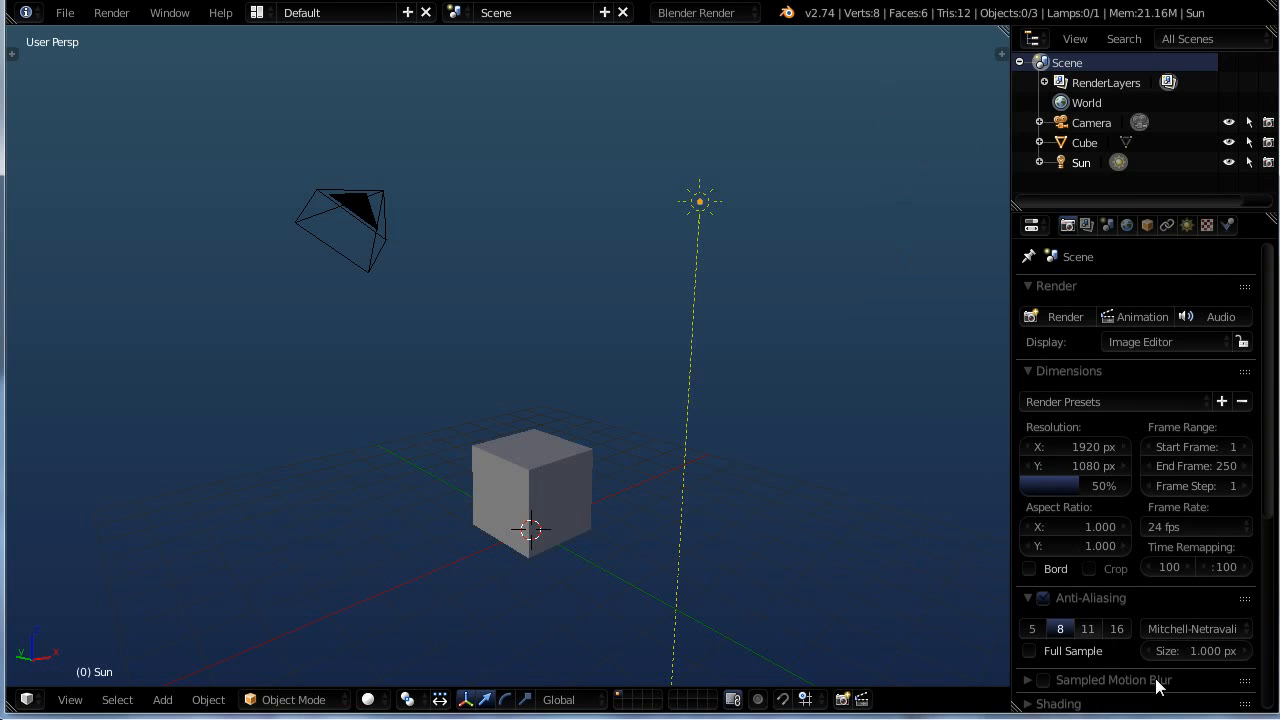
pyautogui.click(1031, 227)
pyautogui.click(1086, 225)
pyautogui.click(1106, 225)
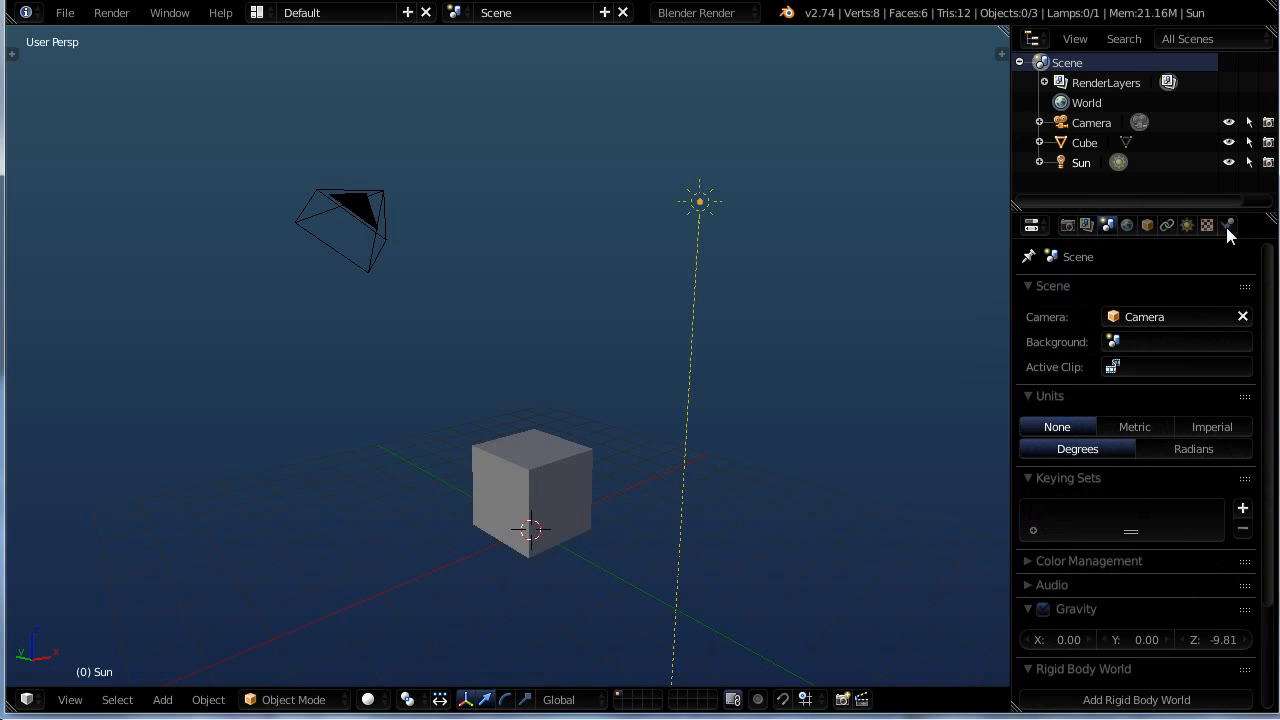